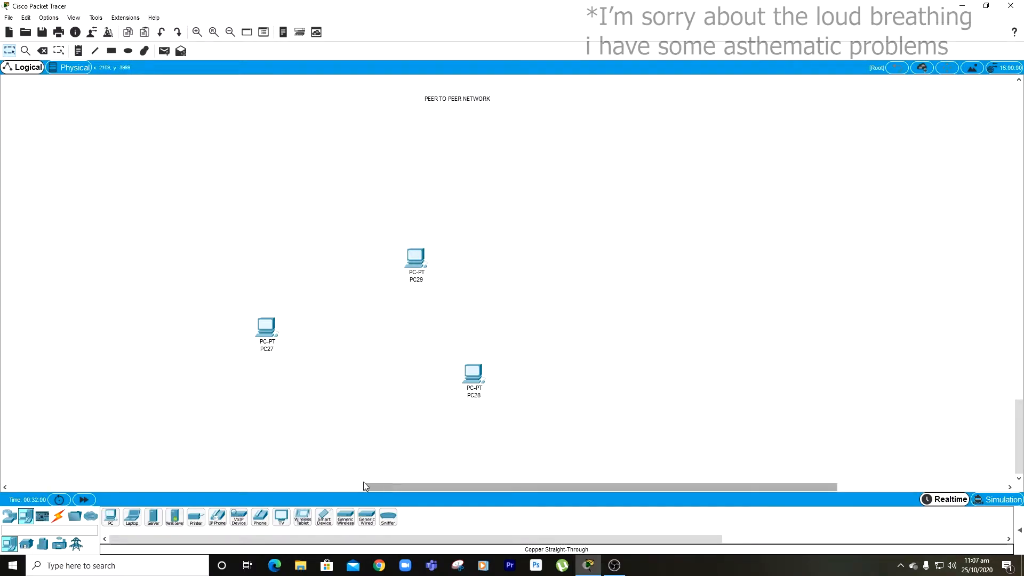
# Connect PC27 to PC28 with a copper cross-over cable between their FastEthernet0 ports.
pyautogui.click(58, 516)
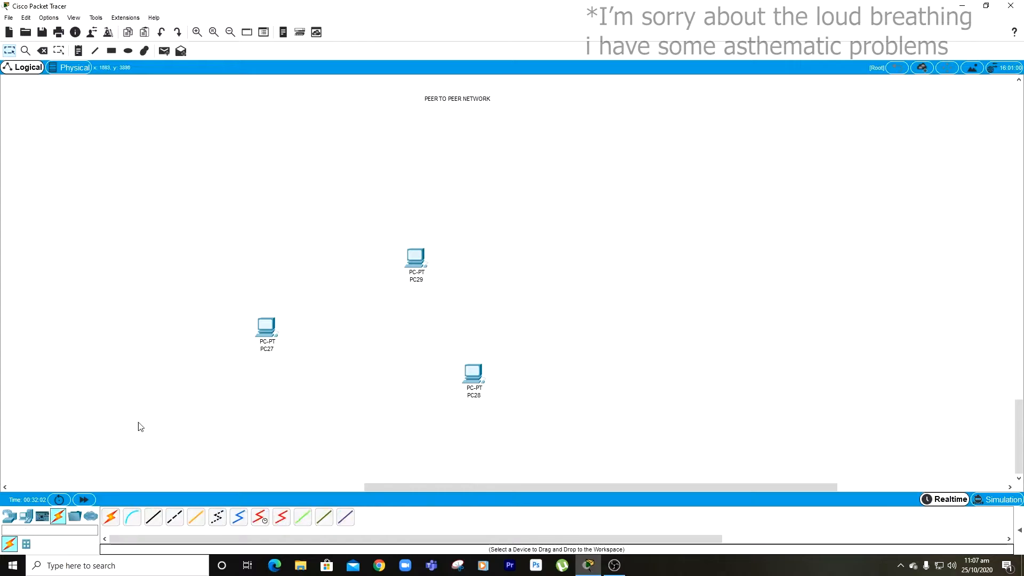
pyautogui.click(175, 517)
pyautogui.click(267, 324)
pyautogui.click(319, 363)
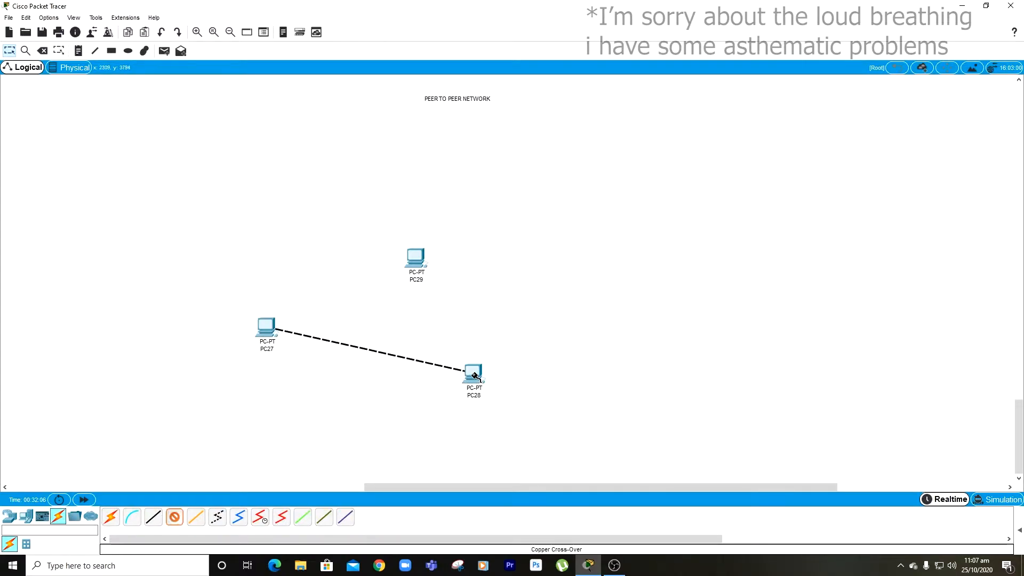
pyautogui.click(473, 374)
pyautogui.click(493, 417)
# Try to run a copper cross-over cable from PC29's FastEthernet0 port to PC28.
pyautogui.click(175, 517)
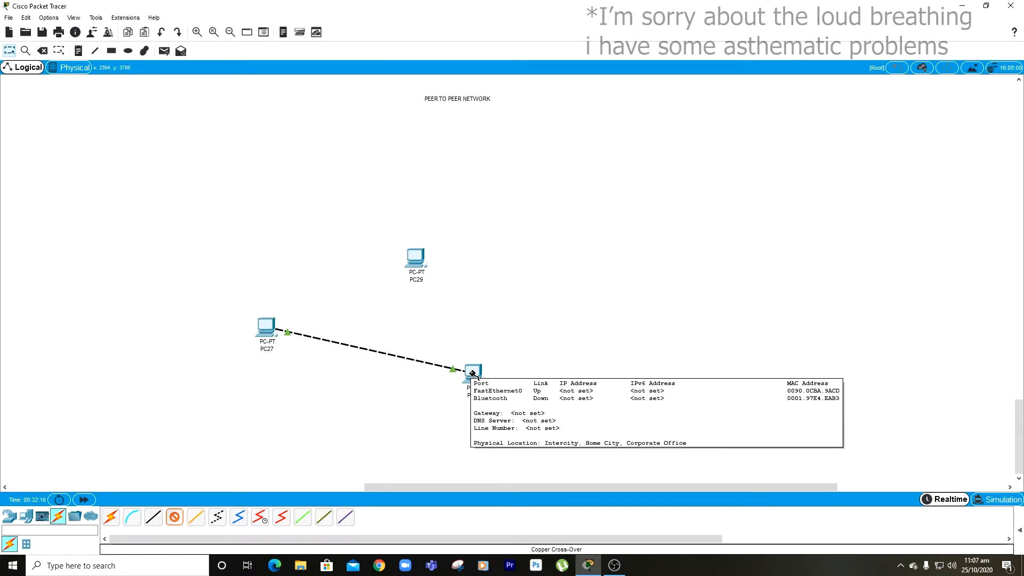
pyautogui.click(416, 259)
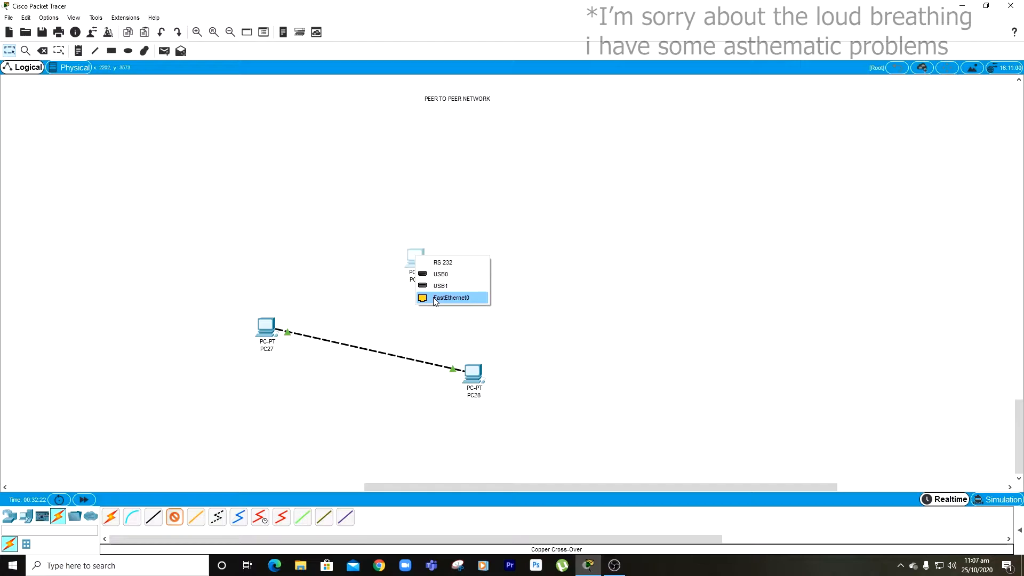
pyautogui.click(434, 298)
pyautogui.click(475, 375)
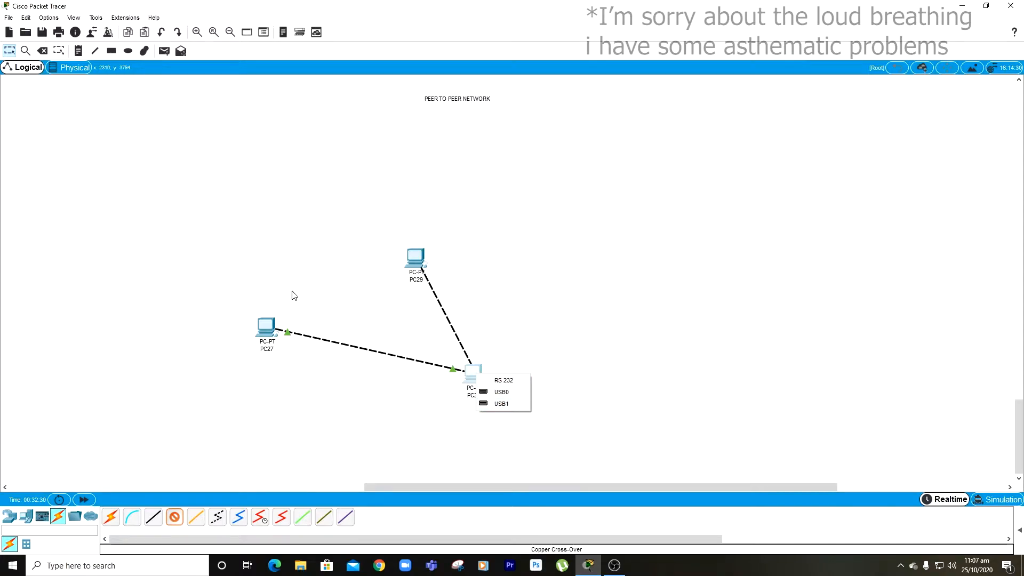
pyautogui.click(469, 367)
pyautogui.click(471, 368)
# Delete PC28, PC29 and PC27 together with their cabling from the workspace.
pyautogui.click(45, 52)
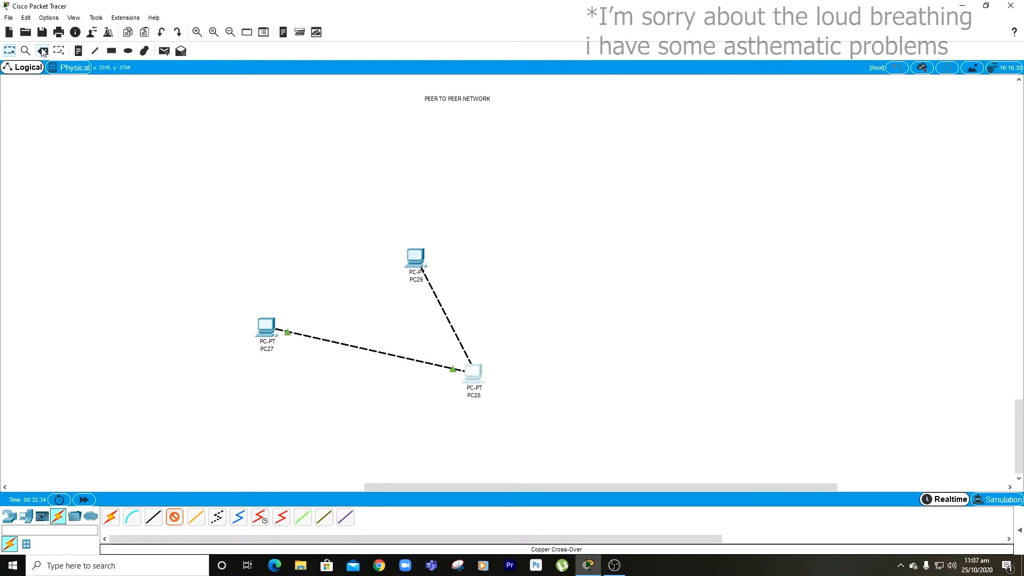
pyautogui.click(472, 296)
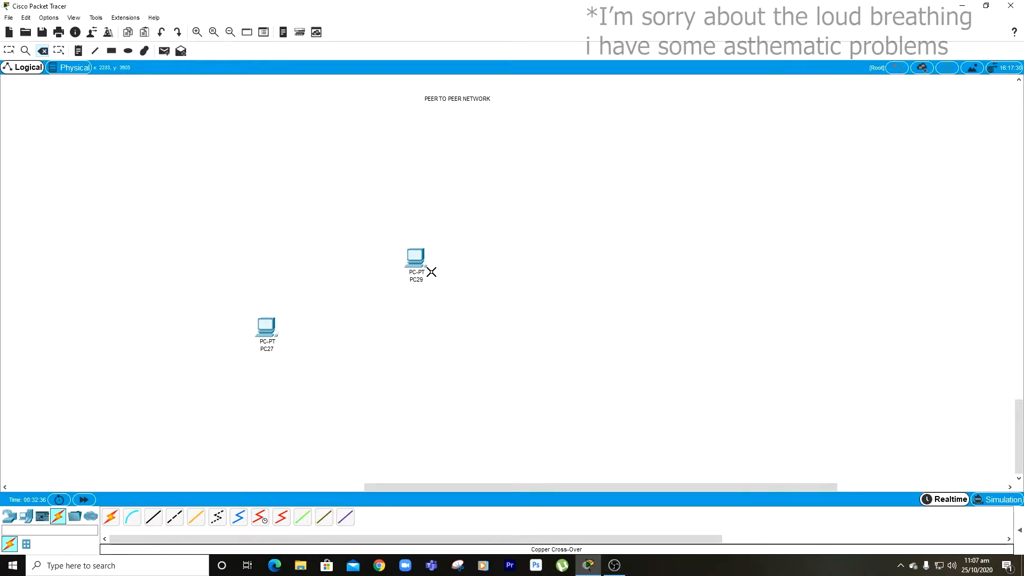
pyautogui.click(416, 260)
pyautogui.click(268, 329)
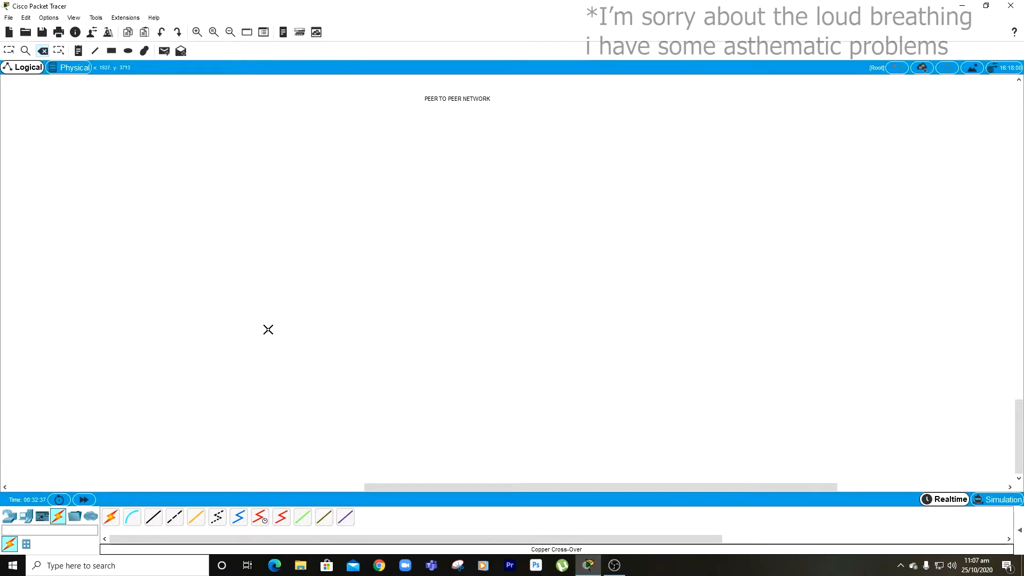
# Place a 2960 switch in the middle of the workspace below the PEER TO PEER NETWORK label.
pyautogui.click(5, 522)
pyautogui.click(25, 544)
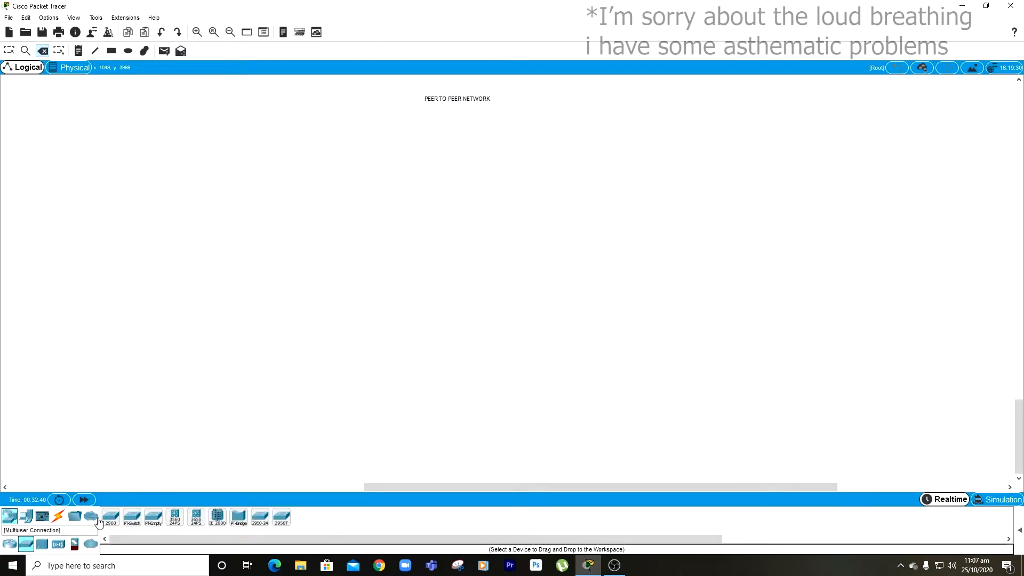
pyautogui.moveTo(112, 520); pyautogui.dragTo(155, 484)
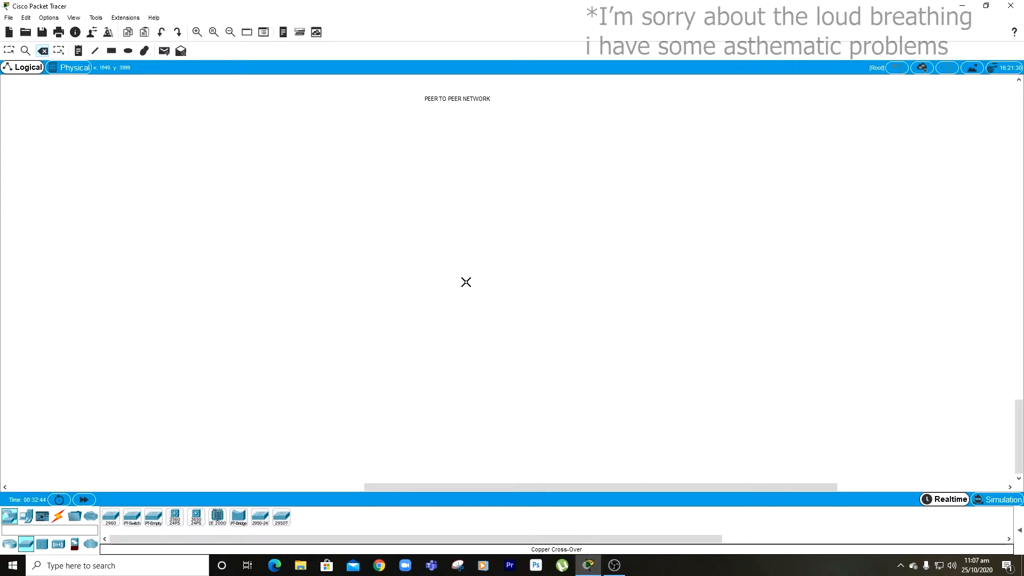
# Place twelve PCs in a ring around the switch.
pyautogui.click(24, 518)
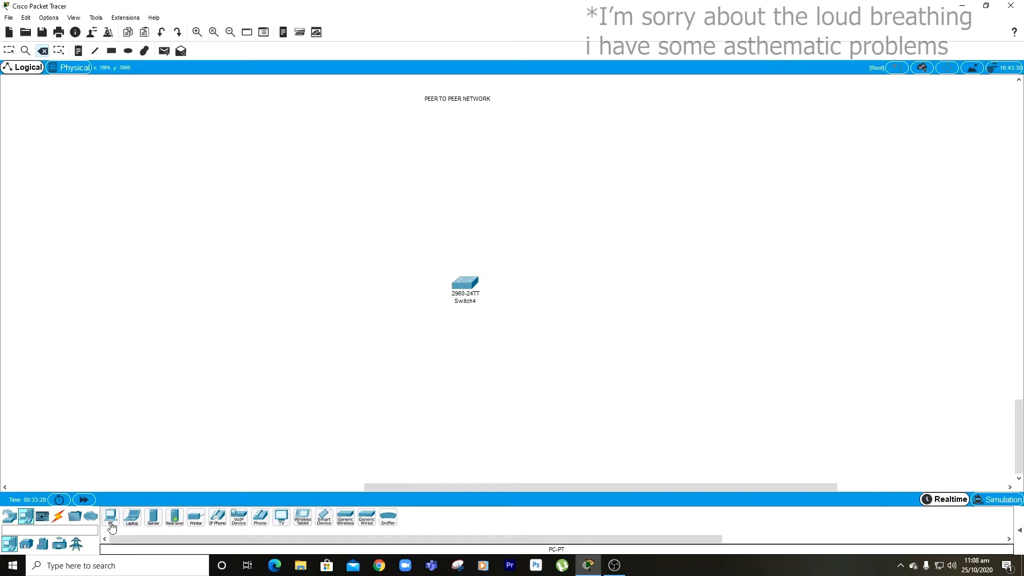
pyautogui.moveTo(112, 524); pyautogui.dragTo(571, 299)
pyautogui.moveTo(111, 517); pyautogui.dragTo(420, 392)
pyautogui.moveTo(111, 520); pyautogui.dragTo(568, 338)
pyautogui.moveTo(432, 442); pyautogui.dragTo(616, 247)
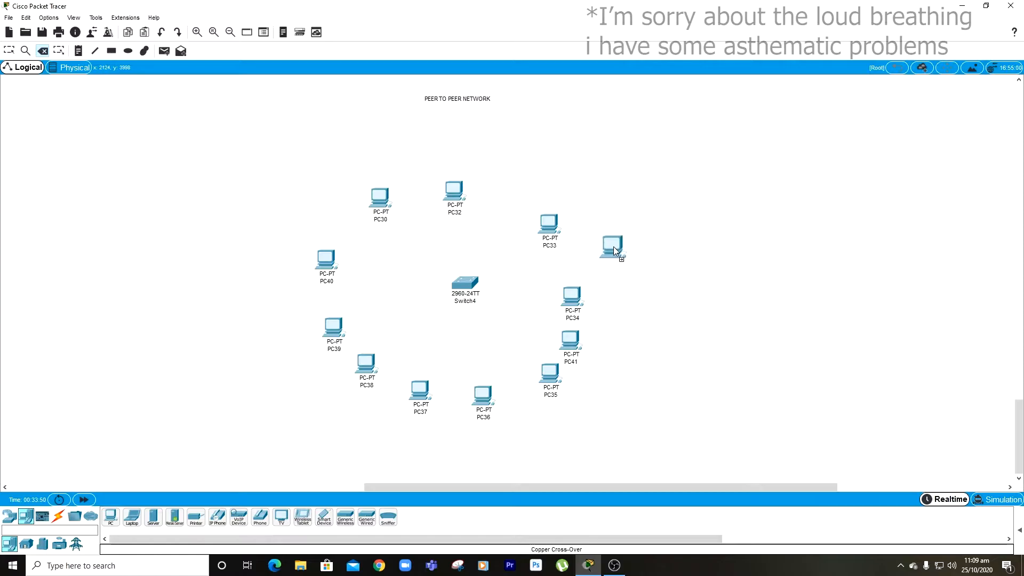
pyautogui.press('Escape')
# Adjust the positions of PC34, PC41, PC39, PC38 and PC37 to space the ring around the switch more evenly.
pyautogui.moveTo(572, 296); pyautogui.dragTo(575, 274)
pyautogui.moveTo(570, 339); pyautogui.dragTo(575, 329)
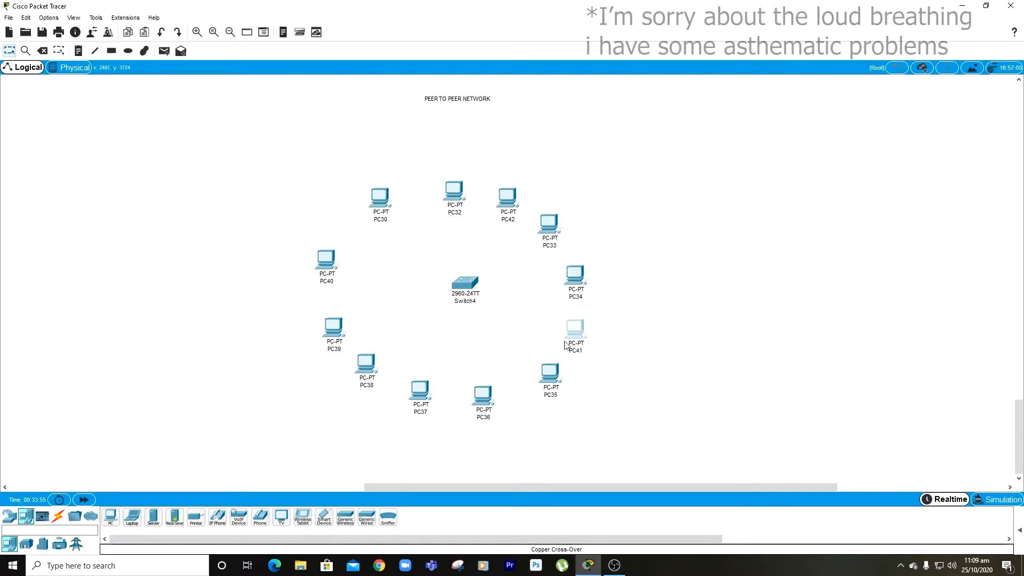
pyautogui.moveTo(333, 325); pyautogui.dragTo(325, 318)
pyautogui.moveTo(365, 364); pyautogui.dragTo(358, 364)
pyautogui.moveTo(420, 391); pyautogui.dragTo(417, 395)
pyautogui.click(483, 395)
pyautogui.click(730, 74)
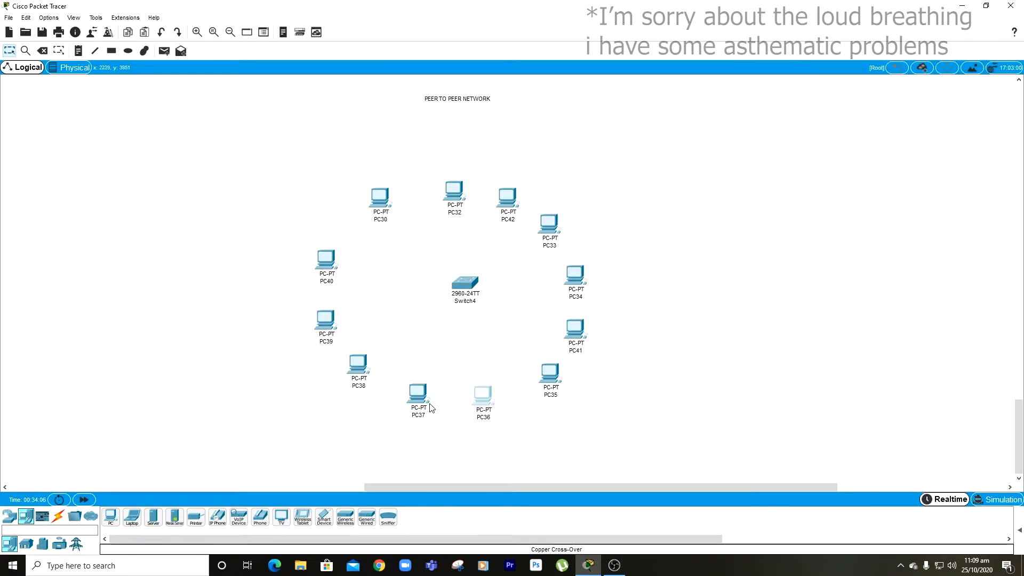
pyautogui.moveTo(428, 404)
# Connect PC38's FastEthernet0 port to the switch's FastEthernet0/1 port with a copper straight-through cable.
pyautogui.click(58, 516)
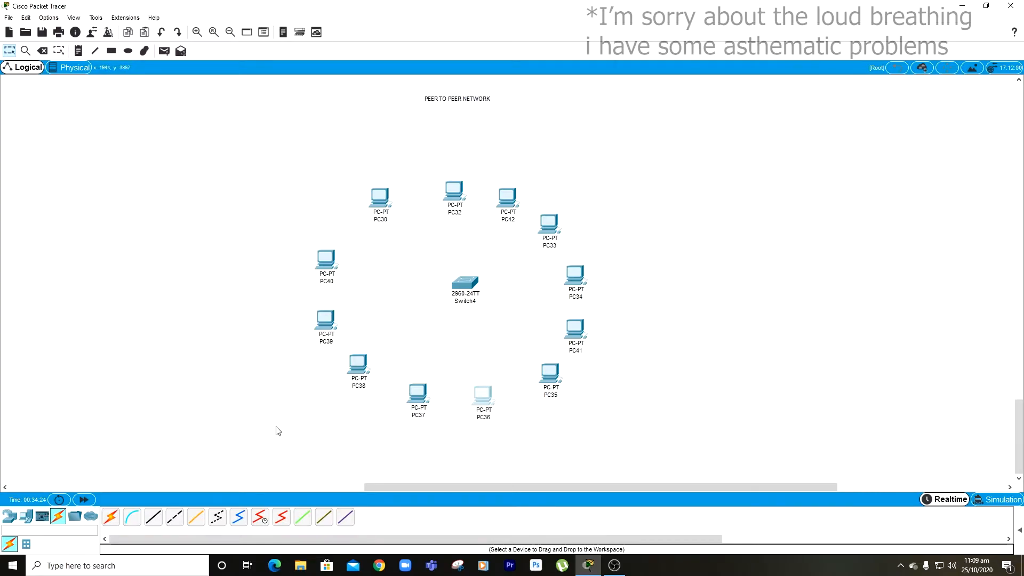
pyautogui.click(153, 516)
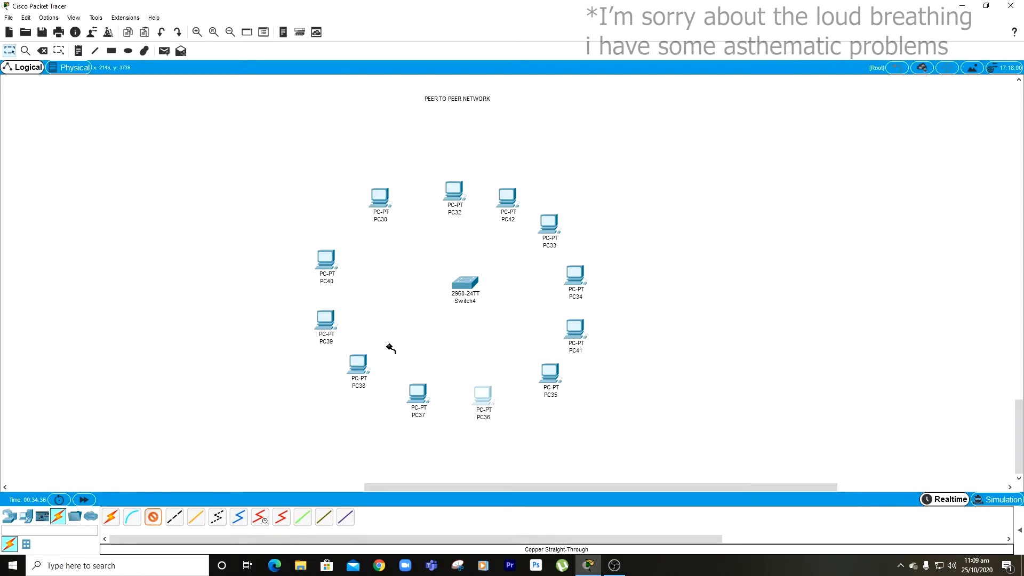
pyautogui.click(358, 366)
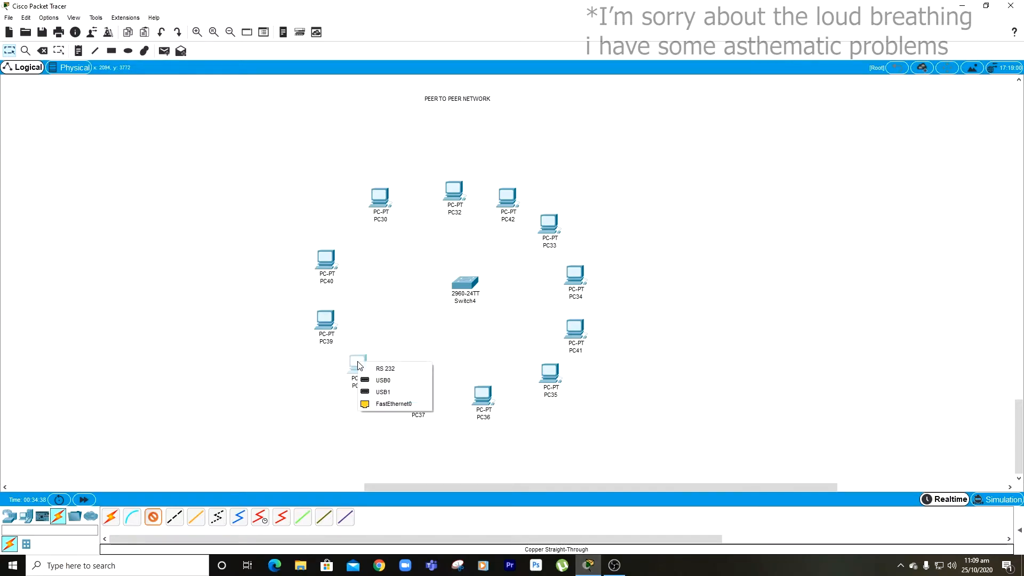
pyautogui.click(379, 404)
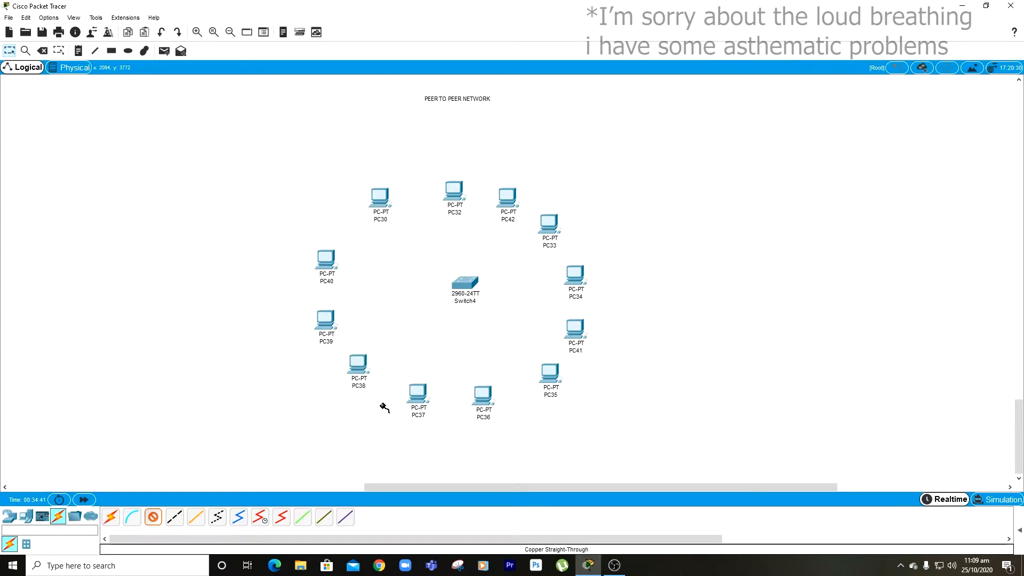
pyautogui.click(459, 286)
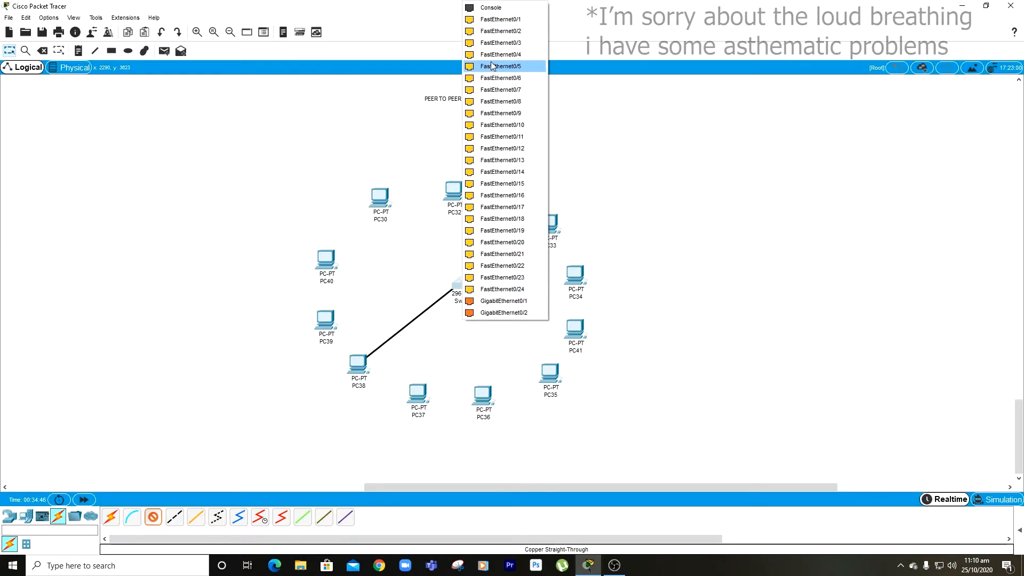
pyautogui.click(503, 20)
# Connect PC37 and PC36 to free FastEthernet ports on the switch with copper straight-through cables.
pyautogui.click(161, 517)
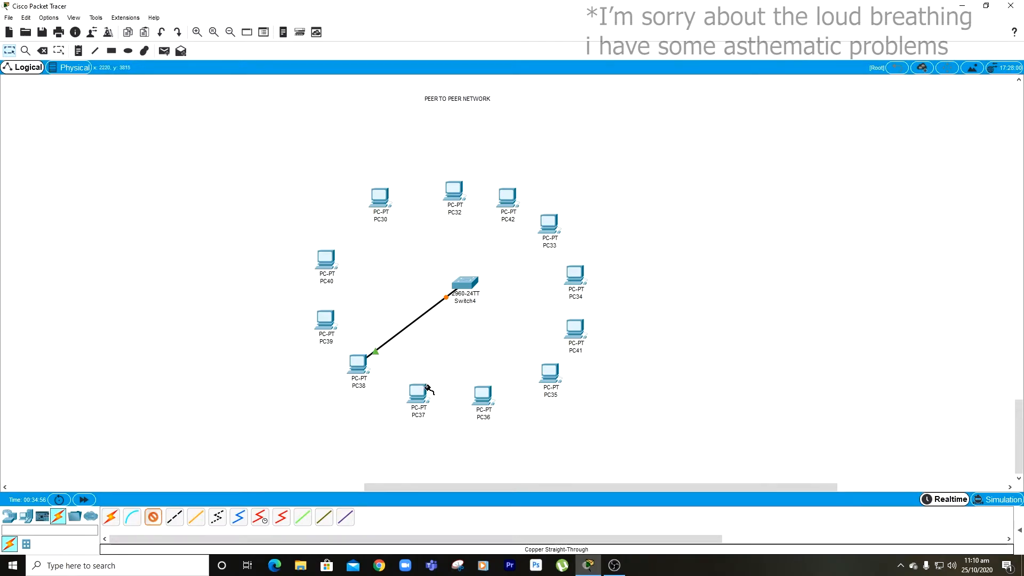
pyautogui.click(418, 392)
pyautogui.click(448, 431)
pyautogui.click(460, 288)
pyautogui.click(509, 20)
pyautogui.click(483, 395)
pyautogui.click(504, 441)
pyautogui.click(462, 284)
pyautogui.click(503, 298)
# Connect the switch to PC35 and PC41 with copper straight-through cables.
pyautogui.click(462, 284)
pyautogui.click(504, 356)
pyautogui.click(549, 373)
pyautogui.click(587, 416)
pyautogui.click(153, 525)
pyautogui.click(465, 284)
pyautogui.click(504, 349)
pyautogui.click(575, 331)
pyautogui.click(613, 368)
# Cable PC34 and PC33 to the switch with copper straight-through connections.
pyautogui.click(153, 517)
pyautogui.click(569, 291)
pyautogui.click(614, 314)
pyautogui.click(465, 284)
pyautogui.click(496, 307)
pyautogui.click(153, 517)
pyautogui.click(466, 281)
pyautogui.click(499, 300)
pyautogui.click(552, 229)
pyautogui.click(578, 266)
# Connect the switch to PC42 and PC32 with copper straight-through cables.
pyautogui.click(153, 517)
pyautogui.click(465, 284)
pyautogui.click(498, 301)
pyautogui.click(508, 199)
pyautogui.click(528, 237)
pyautogui.click(154, 517)
pyautogui.click(465, 284)
pyautogui.click(498, 301)
pyautogui.click(454, 189)
pyautogui.click(486, 224)
# Connect the switch to PC30 and PC40 with copper straight-through cables.
pyautogui.click(153, 516)
pyautogui.click(465, 283)
pyautogui.click(495, 299)
pyautogui.click(382, 201)
pyautogui.click(416, 237)
pyautogui.click(153, 517)
pyautogui.click(465, 284)
pyautogui.click(497, 302)
pyautogui.click(326, 260)
pyautogui.click(361, 305)
# Connect the switch to PC39, the last uncabled PC, with a copper straight-through cable.
pyautogui.click(153, 517)
pyautogui.click(465, 284)
pyautogui.click(497, 300)
pyautogui.click(325, 320)
pyautogui.click(367, 327)
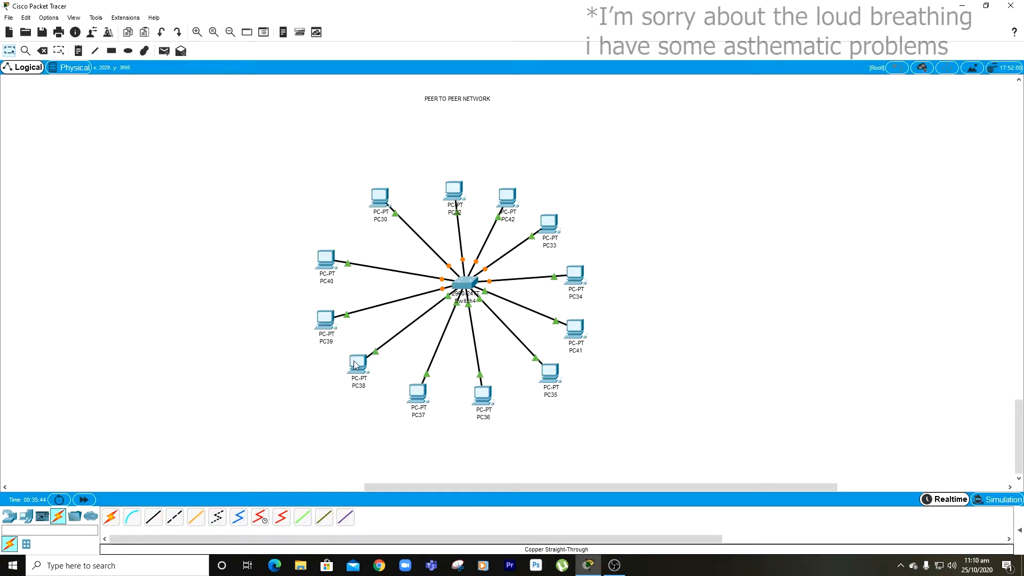
# Open PC30's IP configuration and set its static IP address to 192.68.54.1.
pyautogui.moveTo(354, 356)
pyautogui.click(381, 200)
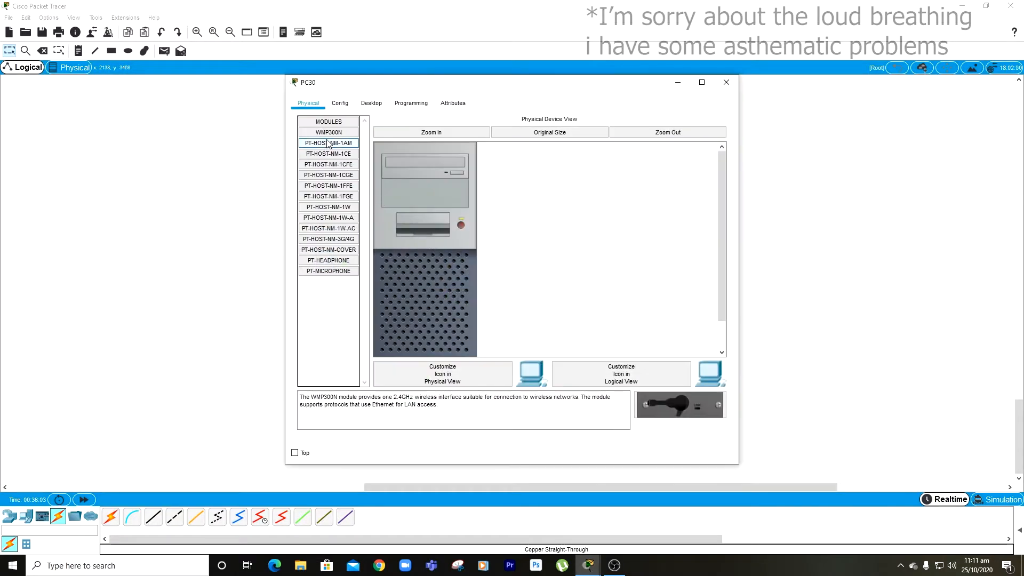
pyautogui.click(341, 104)
pyautogui.click(371, 104)
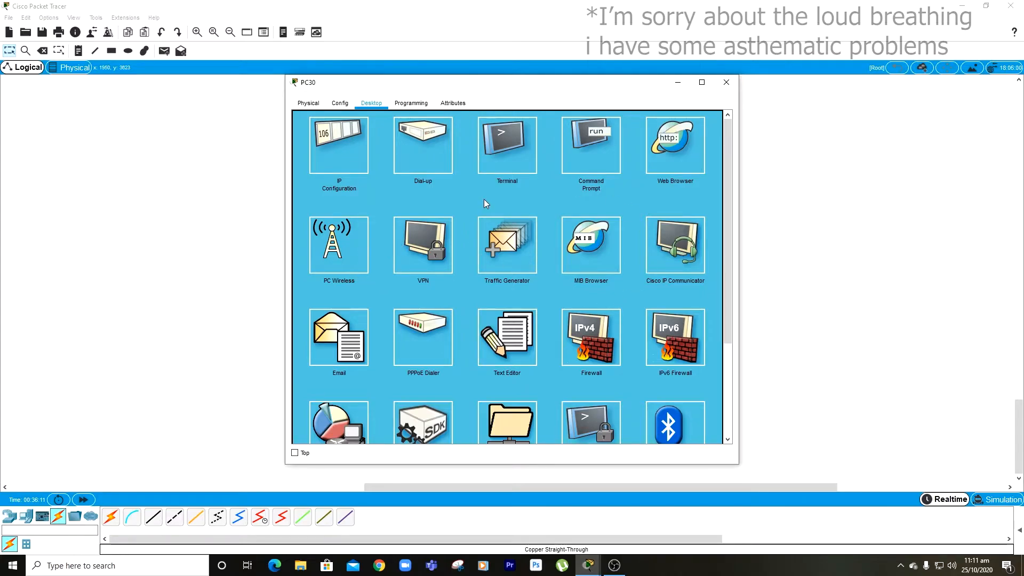
pyautogui.click(319, 139)
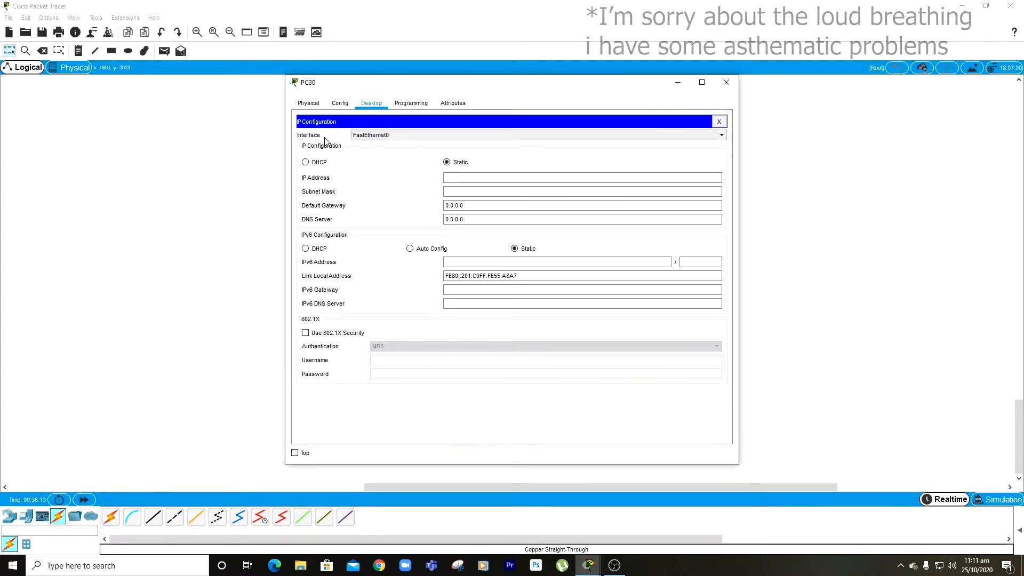
pyautogui.click(459, 178)
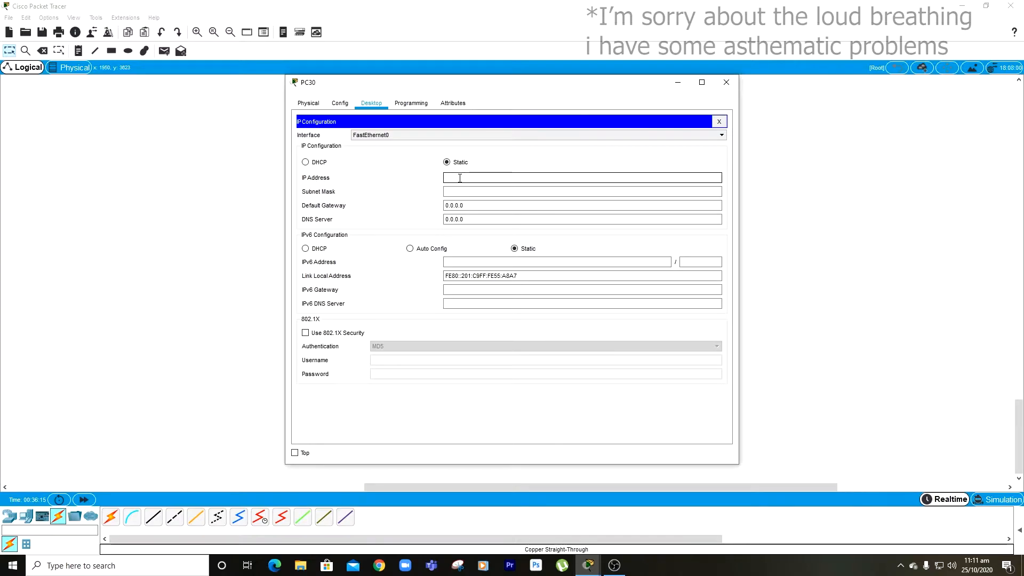
pyautogui.write('192.68')
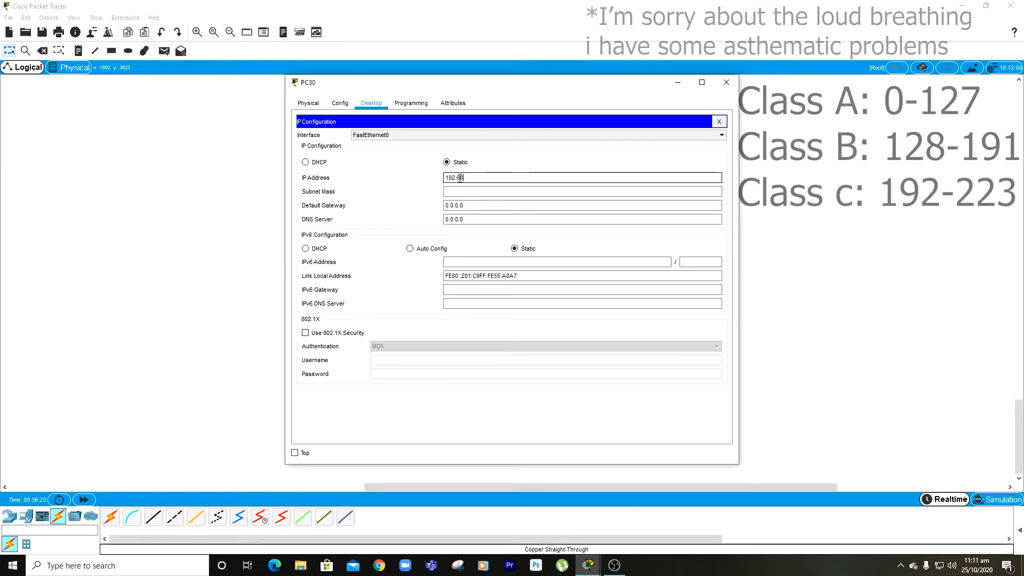
pyautogui.write('.54.1')
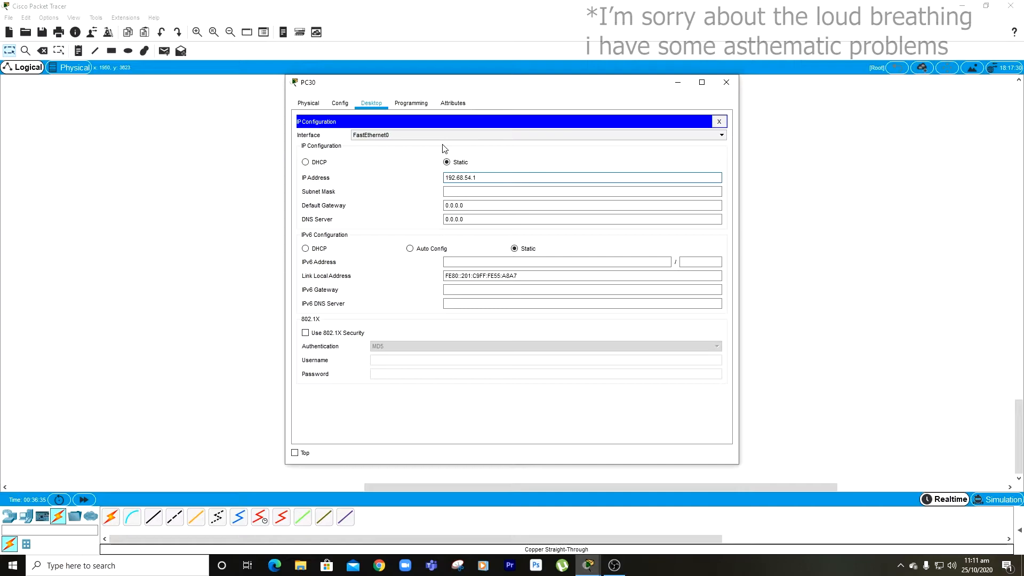
pyautogui.press('Return')
# Fill in PC30's subnet mask as 255.255.255.0 and close its configuration window.
pyautogui.click(458, 192)
pyautogui.hotkey('shift', 'Left')
pyautogui.hotkey('shift', 'Left')
pyautogui.press('Tab')
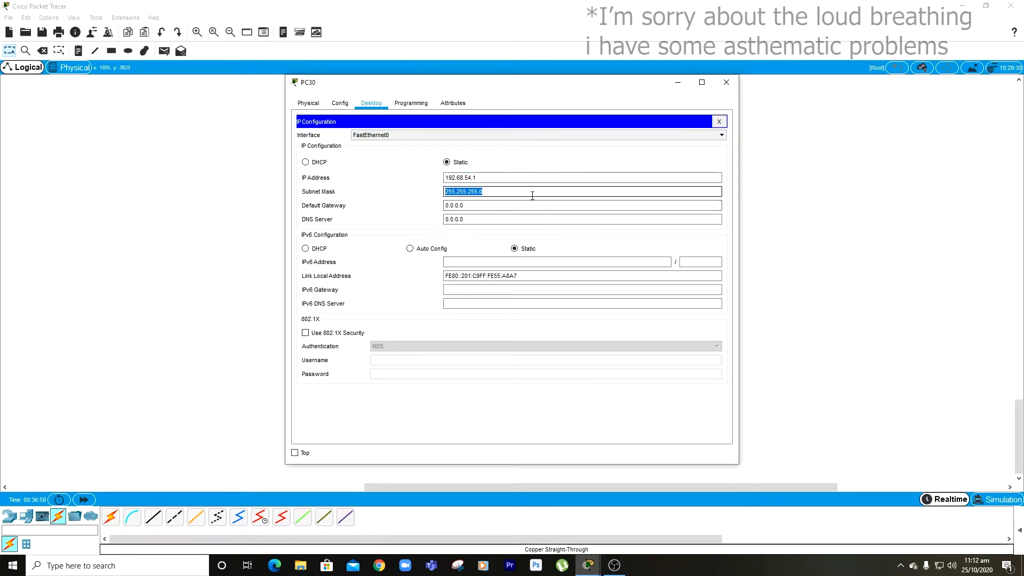
pyautogui.click(512, 192)
pyautogui.click(502, 174)
pyautogui.moveTo(501, 175); pyautogui.dragTo(445, 175)
pyautogui.moveTo(516, 181); pyautogui.dragTo(432, 185)
pyautogui.click(535, 180)
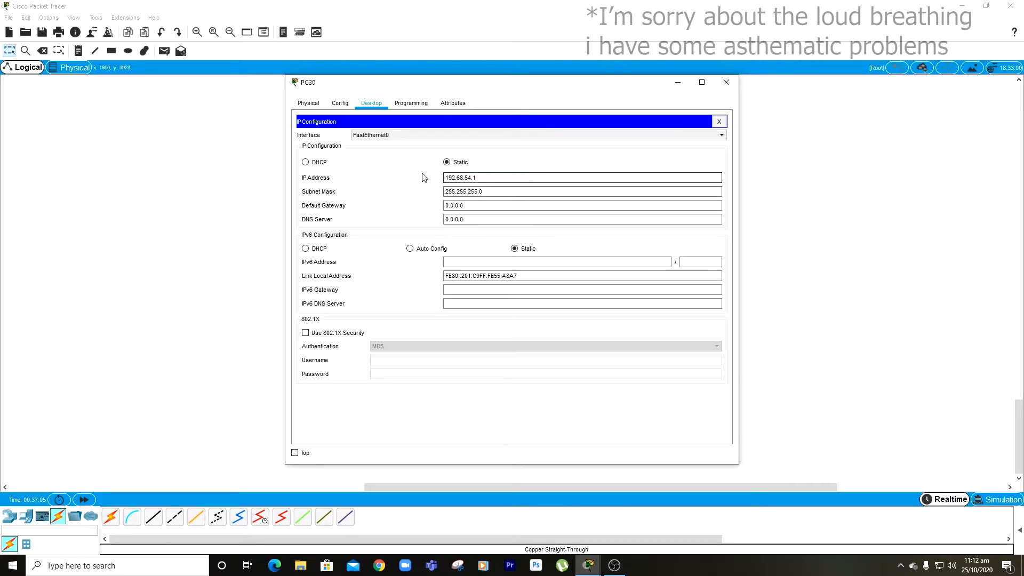
pyautogui.click(726, 82)
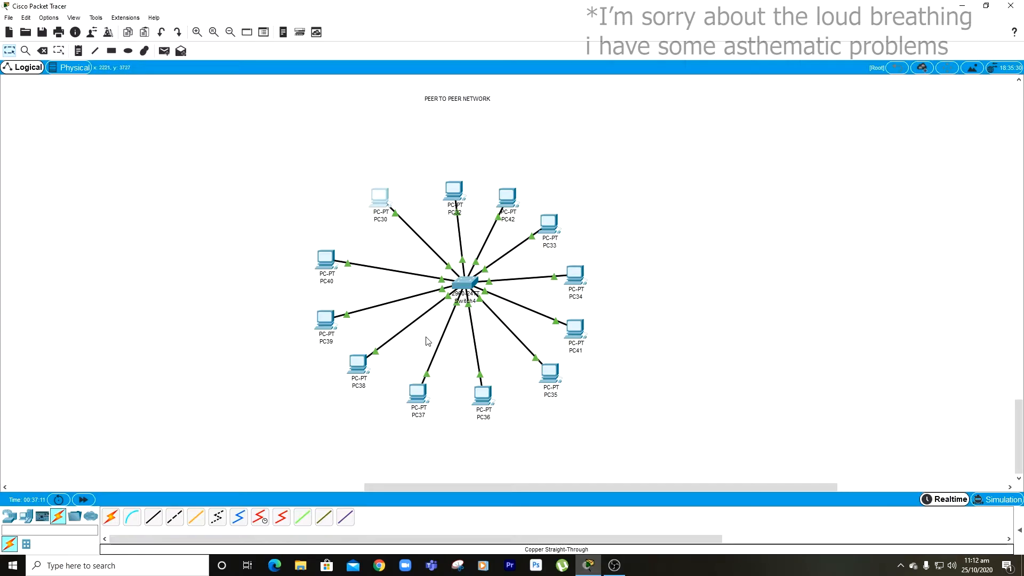
# Copy PC30's IP address as a base and set PC32's static IP address to 192.68.54.2 with subnet mask 255.255.255.0.
pyautogui.click(454, 189)
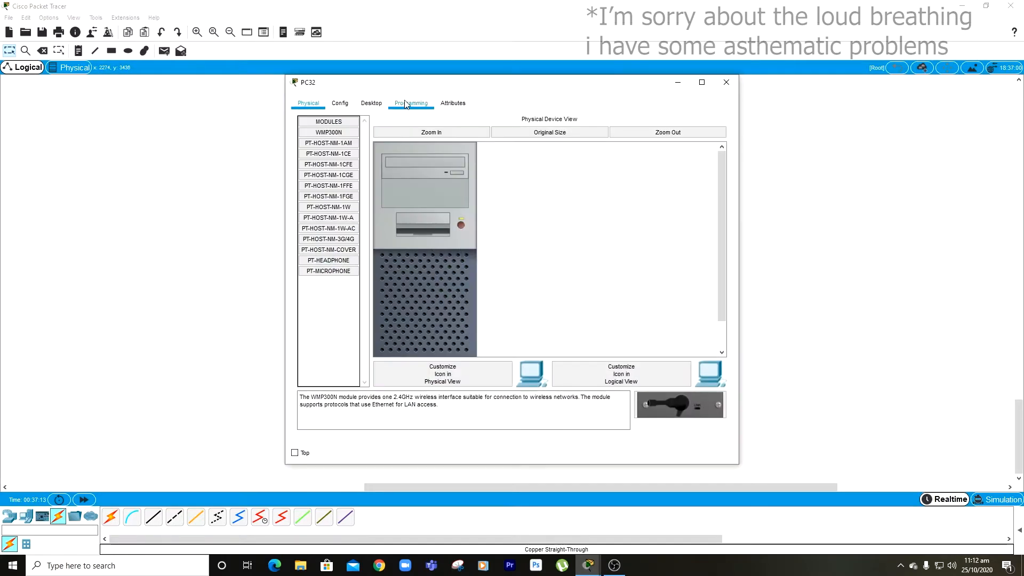
pyautogui.click(494, 177)
pyautogui.write('192.58.')
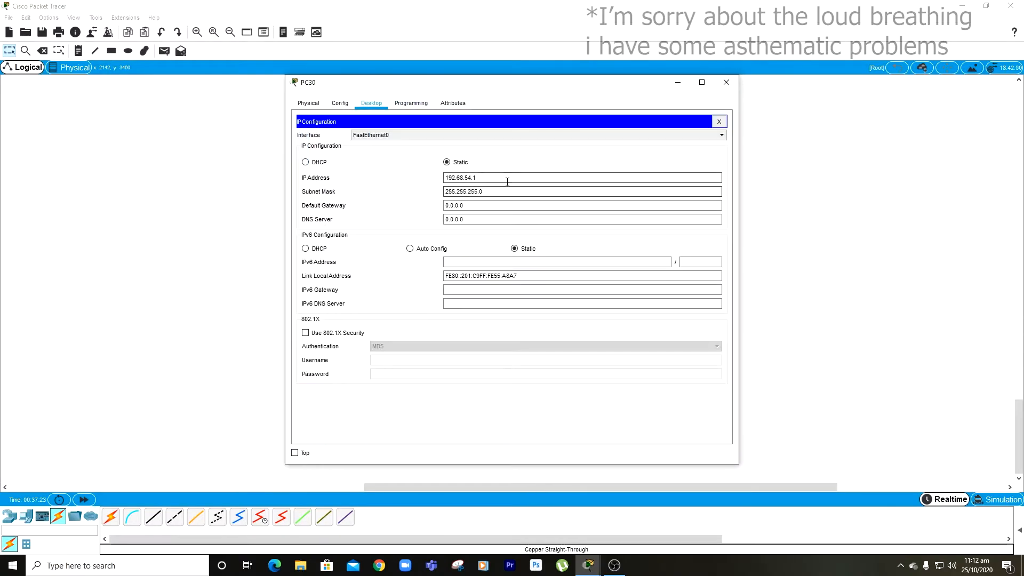
pyautogui.moveTo(508, 181); pyautogui.dragTo(393, 183)
pyautogui.hotkey('ctrl', 'c')
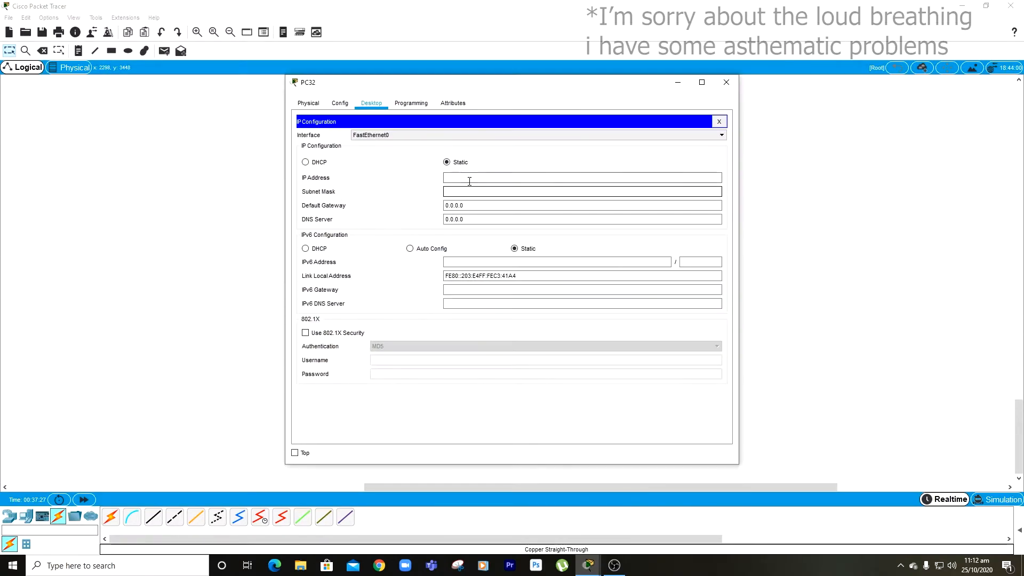
pyautogui.click(469, 177)
pyautogui.hotkey('ctrl', 'v')
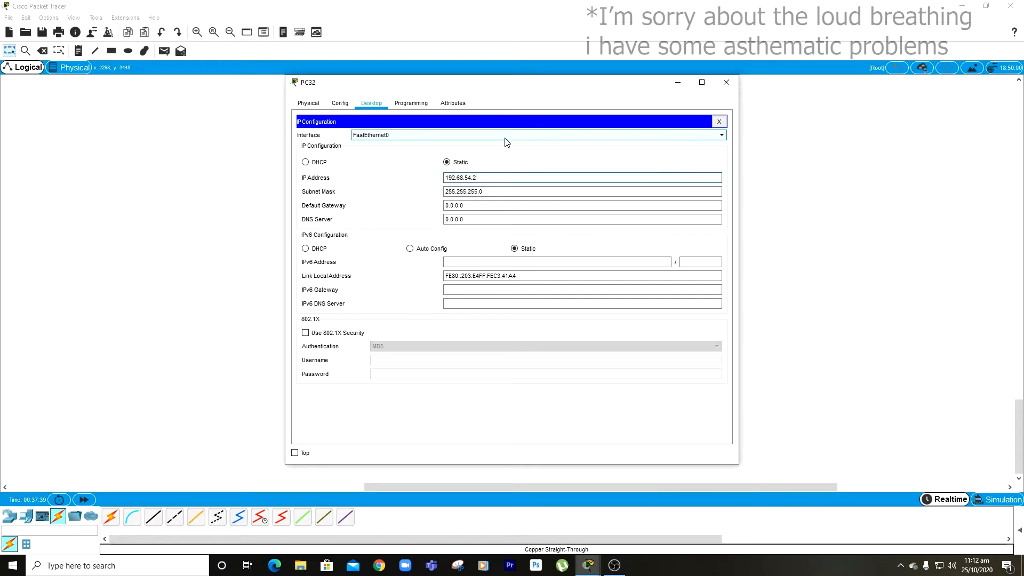
# Copy the address text from PC32's IP address field for reuse and close its configuration window.
pyautogui.press('BackSpace')
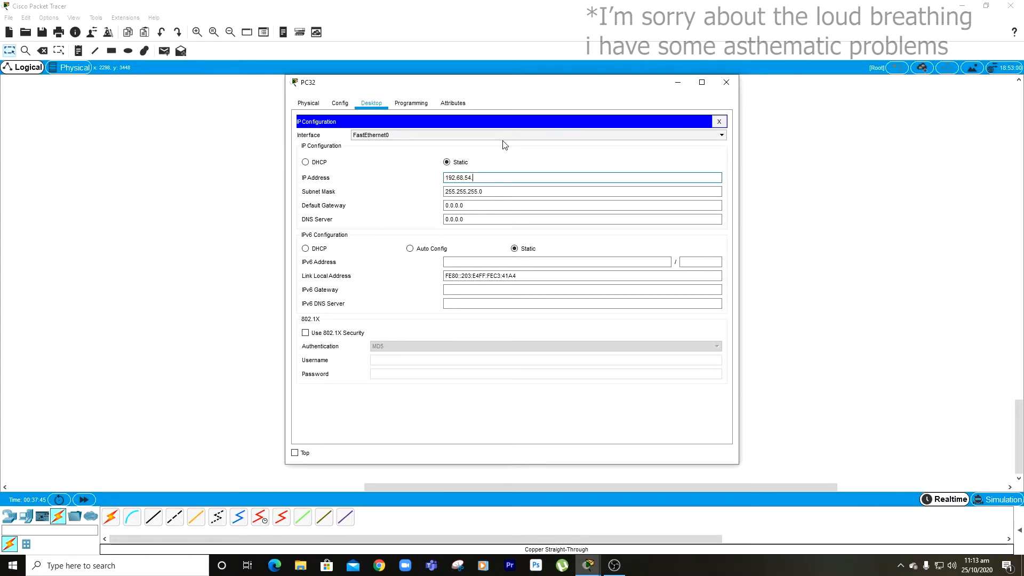
pyautogui.hotkey('shift', 'Left')
pyautogui.hotkey('shift', 'Left')
pyautogui.hotkey('shift', 'Left')
pyautogui.hotkey('shift', 'Left')
pyautogui.hotkey('shift', 'Left')
pyautogui.hotkey('shift', 'Left')
pyautogui.hotkey('shift', 'Left')
pyautogui.hotkey('shift', 'Left')
pyautogui.hotkey('shift', 'Left')
pyautogui.hotkey('shift', 'Left')
pyautogui.hotkey('shift', 'Left')
pyautogui.hotkey('ctrl', 'c')
pyautogui.click(726, 80)
# Set PC42's static IP address to 192.68.54.3 and close its configuration window.
pyautogui.click(507, 198)
pyautogui.click(372, 103)
pyautogui.click(366, 150)
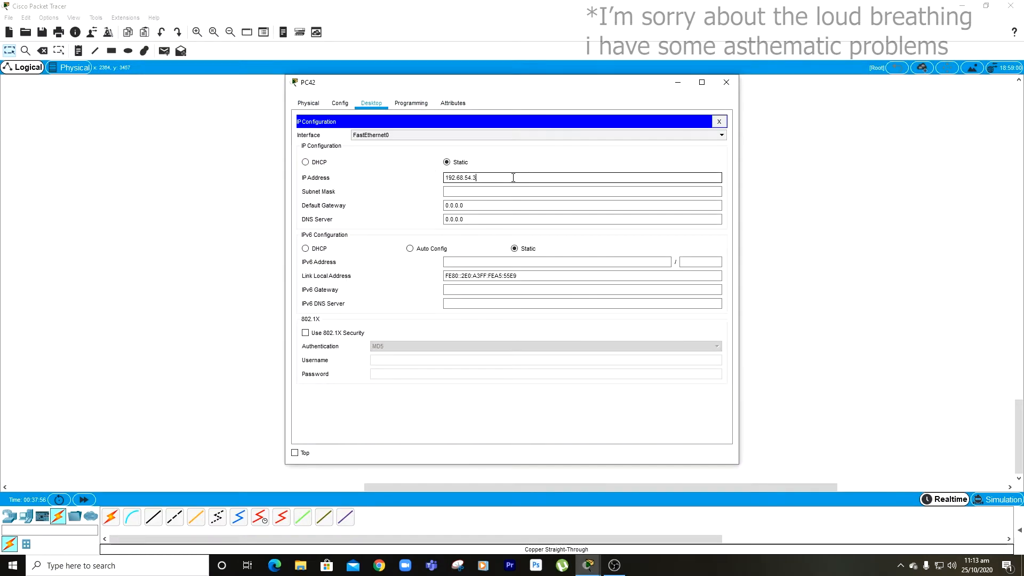
pyautogui.click(726, 83)
# Set PC33's static IP address to 192.68.54.4 with subnet mask 255.255.255.0 and close its configuration window.
pyautogui.click(549, 225)
pyautogui.click(371, 103)
pyautogui.click(358, 150)
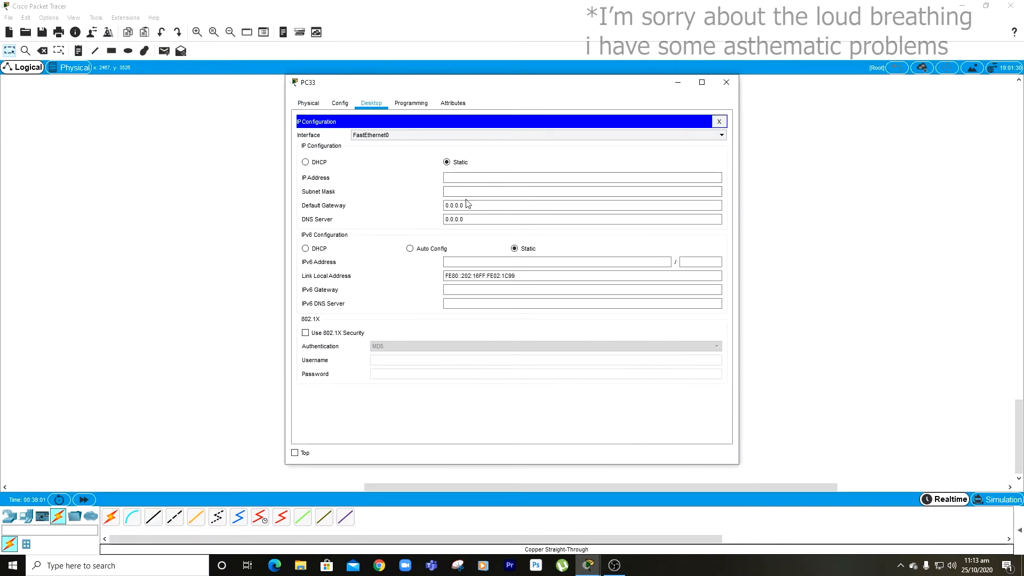
pyautogui.write('192.68.54.3')
pyautogui.press('BackSpace')
pyautogui.write('4')
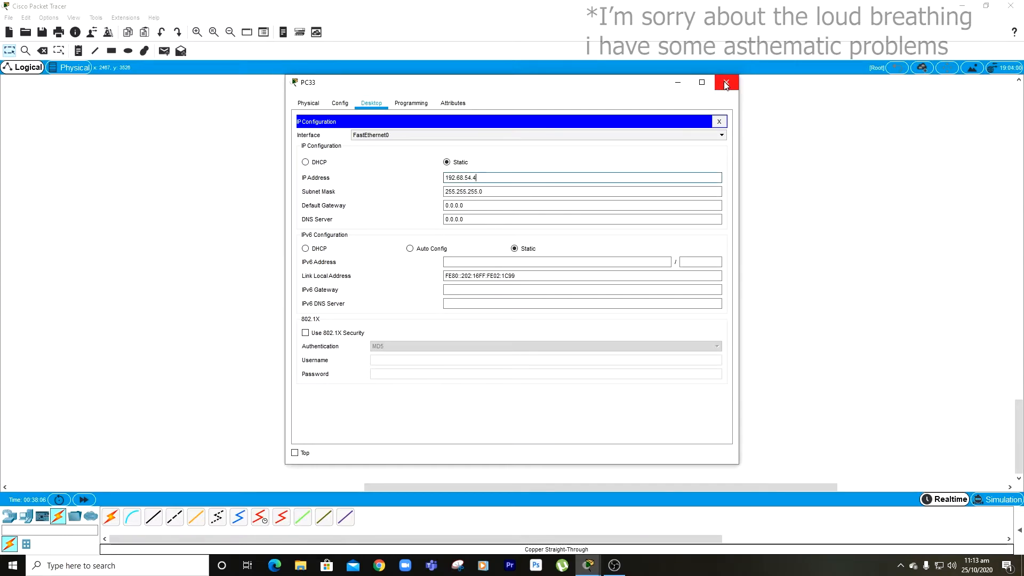
pyautogui.click(726, 83)
# Set PC34's static IP address to 192.68.54.5 and close its configuration window.
pyautogui.click(574, 272)
pyautogui.click(374, 104)
pyautogui.click(358, 150)
pyautogui.click(488, 177)
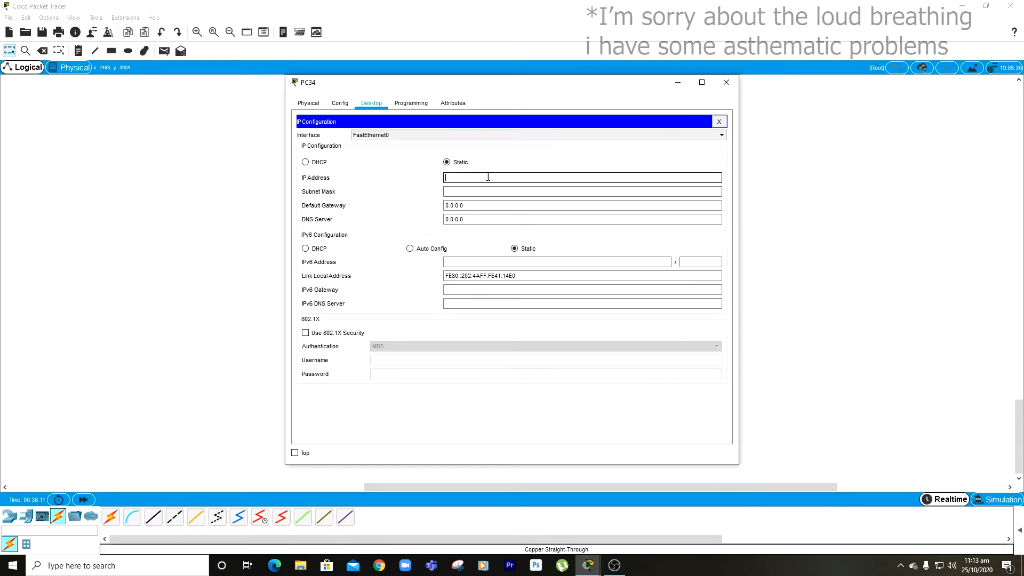
pyautogui.write('192.68.54.1')
pyautogui.press('BackSpace')
pyautogui.write('5')
pyautogui.press('Return')
pyautogui.click(726, 83)
# Set PC41's static IP address to 192.68.54.6 and close its configuration window.
pyautogui.click(577, 324)
pyautogui.click(371, 103)
pyautogui.click(352, 149)
pyautogui.click(516, 178)
pyautogui.write('192.68.54.1')
pyautogui.press('BackSpace')
pyautogui.write('6')
pyautogui.press('Return')
pyautogui.click(725, 82)
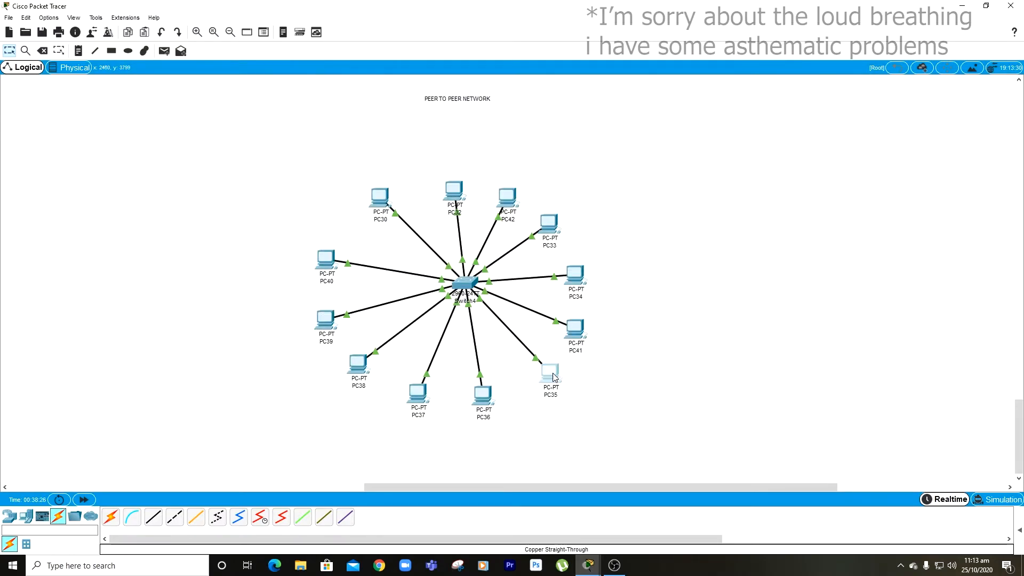
# Set PC35's static IP address to 192.68.54.7 and close its configuration window.
pyautogui.click(552, 377)
pyautogui.click(389, 109)
pyautogui.click(372, 104)
pyautogui.click(352, 150)
pyautogui.click(537, 178)
pyautogui.write('192.68.54.6')
pyautogui.press('BackSpace')
pyautogui.write('7')
pyautogui.press('Return')
pyautogui.click(726, 82)
# Set PC36's static IP address to 192.68.54.8 and close its configuration window.
pyautogui.click(484, 395)
pyautogui.click(372, 103)
pyautogui.click(373, 165)
pyautogui.click(464, 176)
pyautogui.write('192.68.54.1')
pyautogui.press('BackSpace')
pyautogui.write('8')
pyautogui.press('Return')
pyautogui.click(725, 82)
# Set PC37's static IP address to 192.68.54.9 and close its configuration window.
pyautogui.click(422, 392)
pyautogui.click(372, 103)
pyautogui.click(373, 166)
pyautogui.click(465, 177)
pyautogui.write('192.68.54.1')
pyautogui.press('BackSpace')
pyautogui.write('9')
pyautogui.press('Return')
pyautogui.click(726, 82)
# Set PC38's static IP address to 192.68.54.10 and close its configuration window.
pyautogui.click(336, 341)
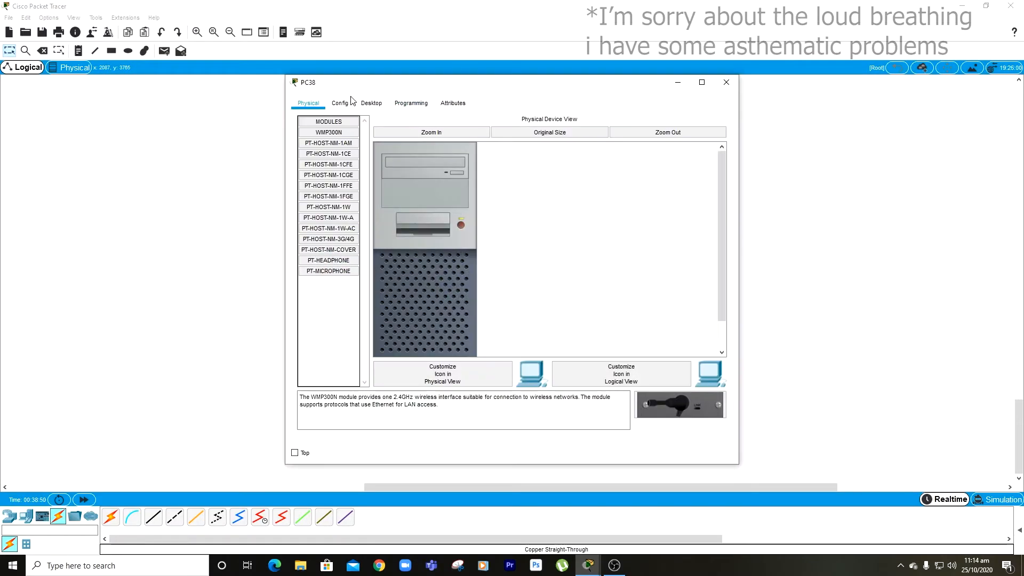
pyautogui.click(372, 104)
pyautogui.click(373, 165)
pyautogui.click(474, 178)
pyautogui.hotkey('ctrl', 'v')
pyautogui.write('0')
pyautogui.press('Return')
pyautogui.click(726, 82)
# Give PC39 a static IP address in the 192.68.54 range and close its configuration window.
pyautogui.click(330, 324)
pyautogui.click(371, 103)
pyautogui.click(354, 171)
pyautogui.click(460, 181)
pyautogui.hotkey('ctrl', 'v')
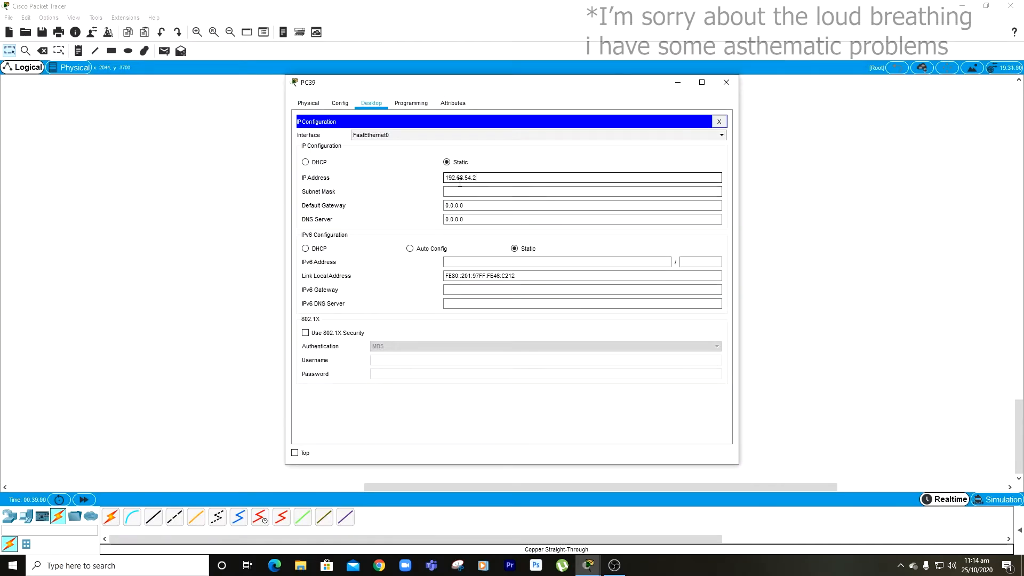
pyautogui.press('Return')
pyautogui.click(726, 82)
# Set PC40's static IP address to 192.68.54.12 and close its configuration window.
pyautogui.click(355, 369)
pyautogui.click(372, 103)
pyautogui.click(351, 159)
pyautogui.click(460, 178)
pyautogui.write('192.68.54.')
pyautogui.write('12')
pyautogui.press('Return')
pyautogui.click(736, 83)
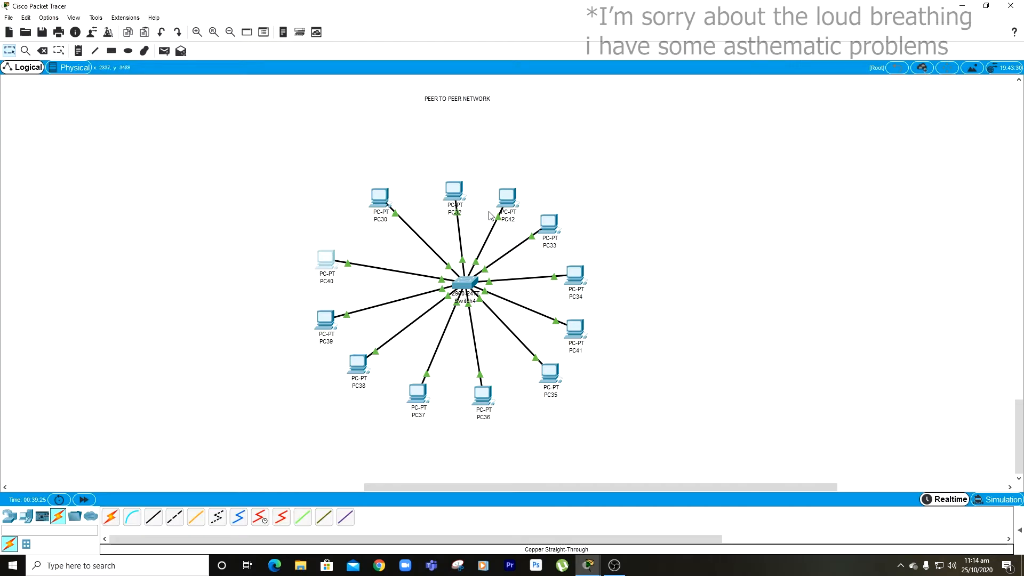
# Reopen PC30's IP configuration to check its IP address and subnet mask, and close the window.
pyautogui.click(379, 201)
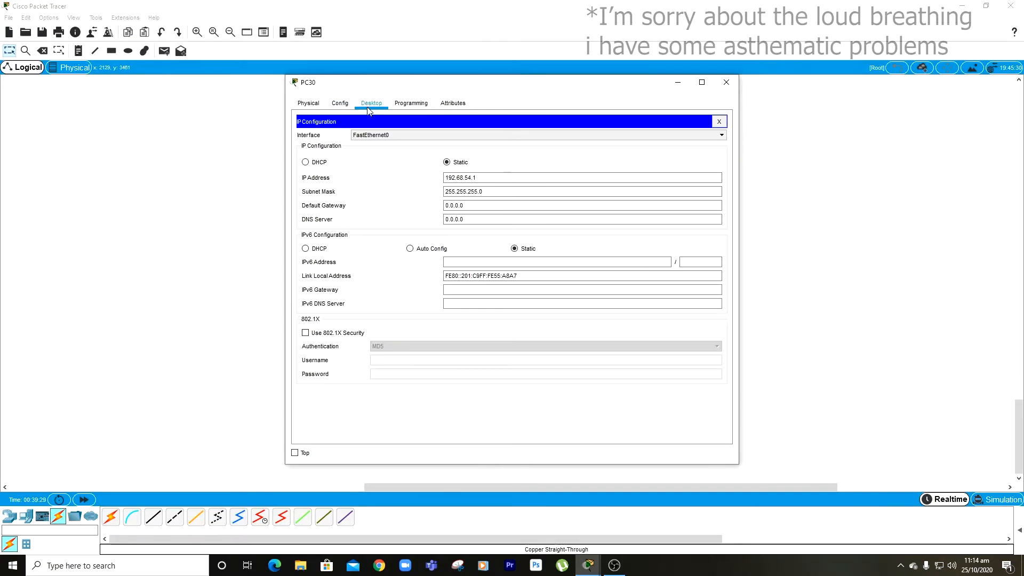
pyautogui.click(719, 121)
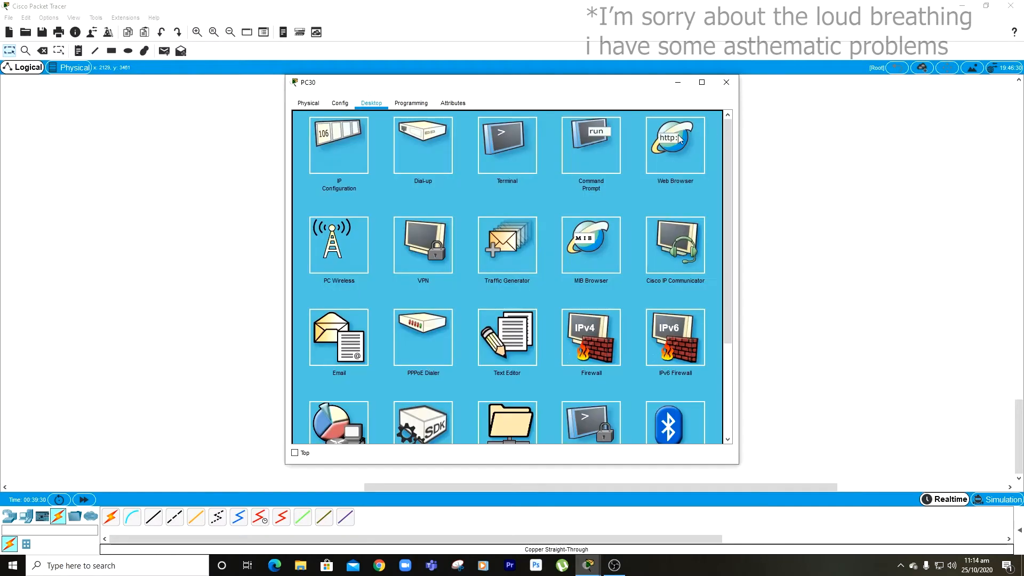
pyautogui.click(323, 144)
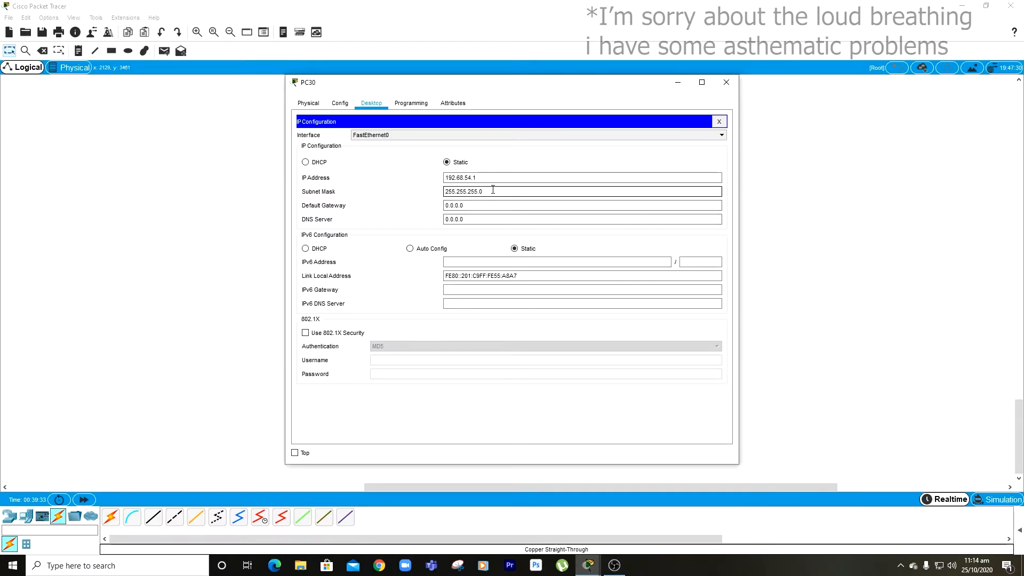
pyautogui.click(729, 80)
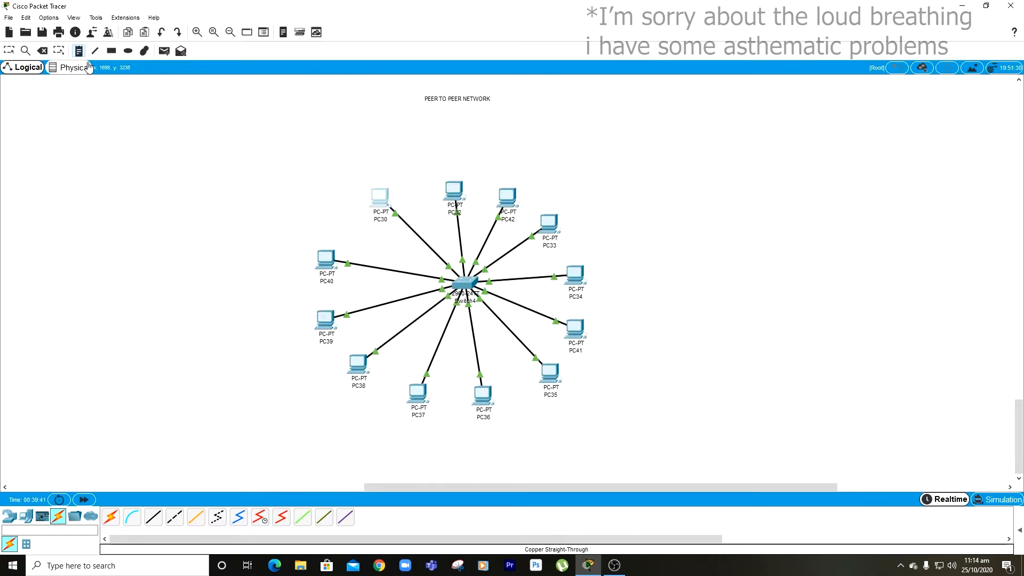
# Place a text note reading 192.68.54.1 just above PC30 in the workspace.
pyautogui.click(357, 179)
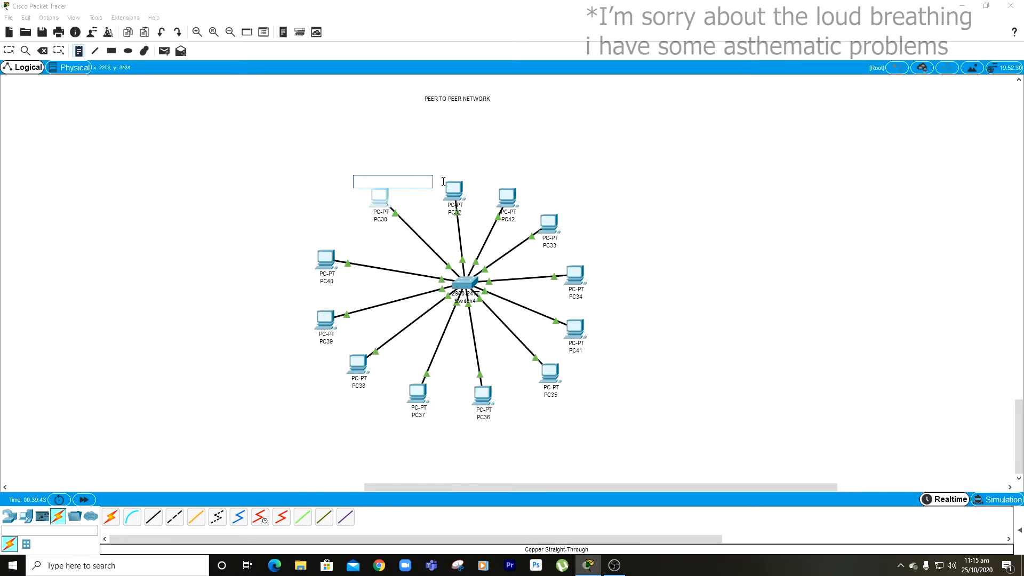
pyautogui.hotkey('ctrl', 'v')
pyautogui.press('Escape')
pyautogui.moveTo(364, 180); pyautogui.dragTo(371, 176)
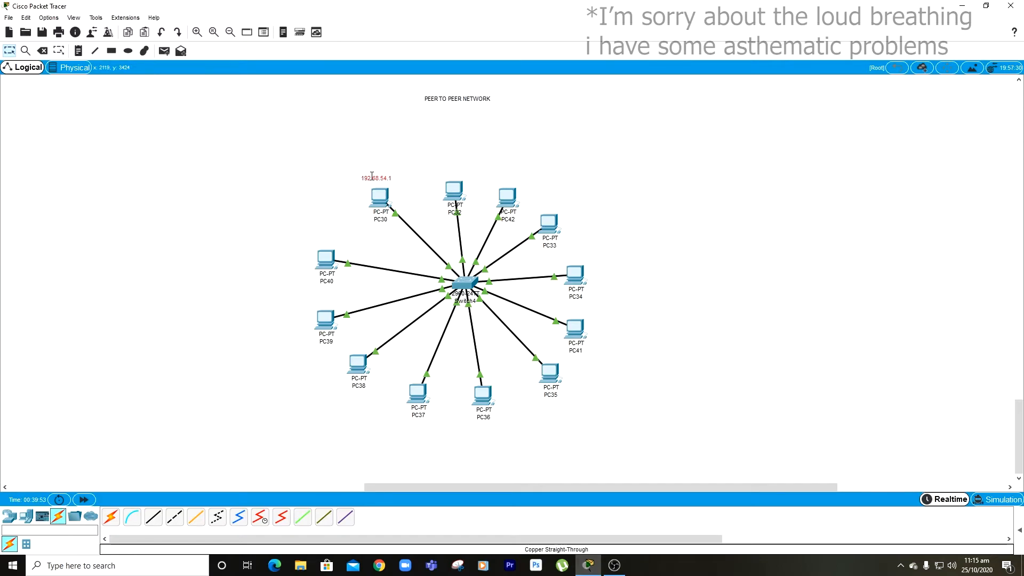
# Place a text note reading 192.68.54.2 just above PC32.
pyautogui.click(78, 51)
pyautogui.click(444, 171)
pyautogui.write('192.68.54.2')
pyautogui.press('Escape')
pyautogui.click(462, 170)
pyautogui.moveTo(463, 170); pyautogui.dragTo(504, 176)
# Place a text note reading 192.68.54.3 just above PC42.
pyautogui.click(78, 51)
pyautogui.click(494, 180)
pyautogui.write('192.68.54.3')
pyautogui.press('Escape')
# Add a text note reading 192.68.54.4 and position it just above PC33.
pyautogui.click(79, 51)
pyautogui.click(539, 205)
pyautogui.write('192.68.54.4')
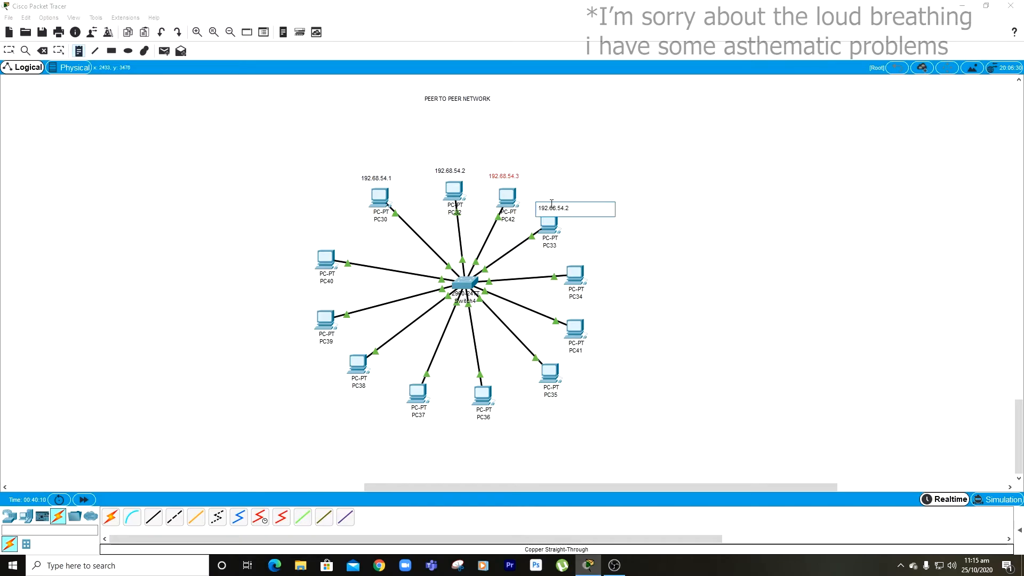
pyautogui.press('Escape')
pyautogui.moveTo(565, 205); pyautogui.dragTo(559, 204)
# Add a text note above PC34, position it over the icon and make it read 192.68.54.5.
pyautogui.click(79, 50)
pyautogui.click(567, 257)
pyautogui.write('192.68.54.2')
pyautogui.press('Escape')
pyautogui.moveTo(591, 258); pyautogui.dragTo(585, 256)
pyautogui.click(596, 256)
pyautogui.doubleClick(592, 255)
pyautogui.click(592, 255)
pyautogui.press('BackSpace')
pyautogui.write('5')
pyautogui.click(166, 108)
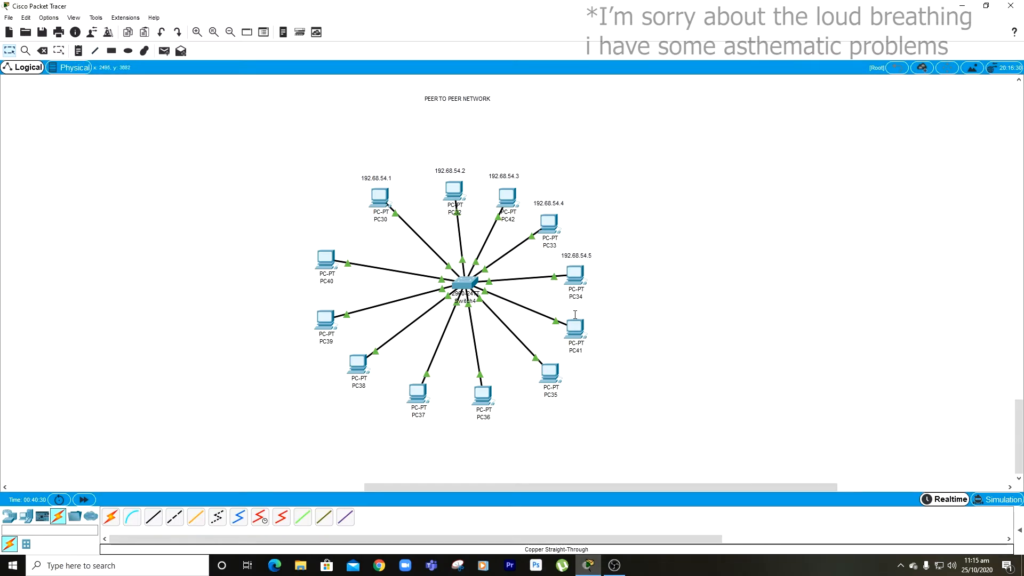
# Place a text note reading 192.68.54.6 just above PC41.
pyautogui.click(82, 54)
pyautogui.click(603, 309)
pyautogui.hotkey('ctrl', 'v')
pyautogui.click(612, 327)
pyautogui.doubleClick(591, 314)
pyautogui.click(609, 328)
pyautogui.moveTo(581, 316); pyautogui.dragTo(577, 311)
# Add a text note reading 192.68.54.7 and position it beside PC35.
pyautogui.click(80, 52)
pyautogui.write('192.68.54.6')
pyautogui.press('BackSpace')
pyautogui.write('7')
pyautogui.press('Escape')
pyautogui.moveTo(590, 379)
pyautogui.mouseDown()
pyautogui.moveTo(554, 352)
pyautogui.moveTo(590, 373)
pyautogui.mouseUp()
# Add a text note reading 192.68.54.8 and position it just below PC36.
pyautogui.press('n')
pyautogui.click(470, 433)
pyautogui.hotkey('ctrl', 'v')
pyautogui.press('Escape')
pyautogui.moveTo(499, 436); pyautogui.dragTo(491, 429)
# Place a text note reading 192.68.54.9 just below PC37.
pyautogui.press('n')
pyautogui.click(394, 425)
pyautogui.hotkey('ctrl', 'v')
pyautogui.click(9, 51)
# Add a text note reading 192.68.54.10 and position it just below PC38.
pyautogui.click(79, 53)
pyautogui.click(346, 405)
pyautogui.hotkey('ctrl', 'v')
pyautogui.press('BackSpace')
pyautogui.write('10')
pyautogui.press('Escape')
pyautogui.moveTo(346, 405); pyautogui.dragTo(359, 404)
# Add a text note reading 192.68.54.11 and position it just above PC39.
pyautogui.press('n')
pyautogui.click(310, 301)
pyautogui.hotkey('ctrl', 'v')
pyautogui.press('BackSpace')
pyautogui.write('11')
pyautogui.press('Escape')
pyautogui.moveTo(322, 304); pyautogui.dragTo(325, 298)
# Add a text note reading 192.68.54.12 and position it just above PC40.
pyautogui.press('n')
pyautogui.click(309, 241)
pyautogui.hotkey('ctrl', 'v')
pyautogui.press('BackSpace')
pyautogui.write('12')
pyautogui.press('Escape')
pyautogui.moveTo(329, 242); pyautogui.dragTo(329, 235)
pyautogui.click(763, 262)
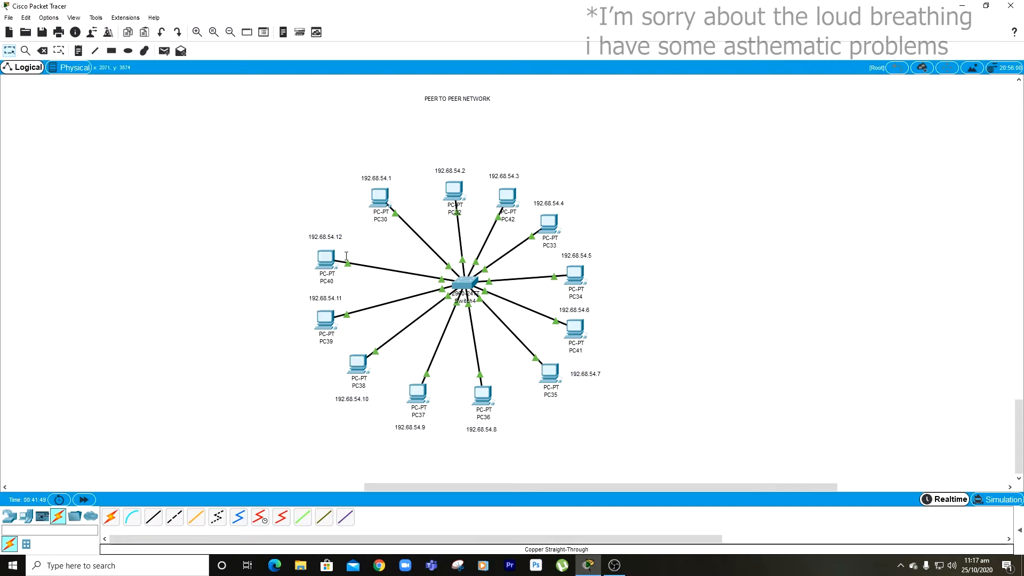
pyautogui.click(382, 196)
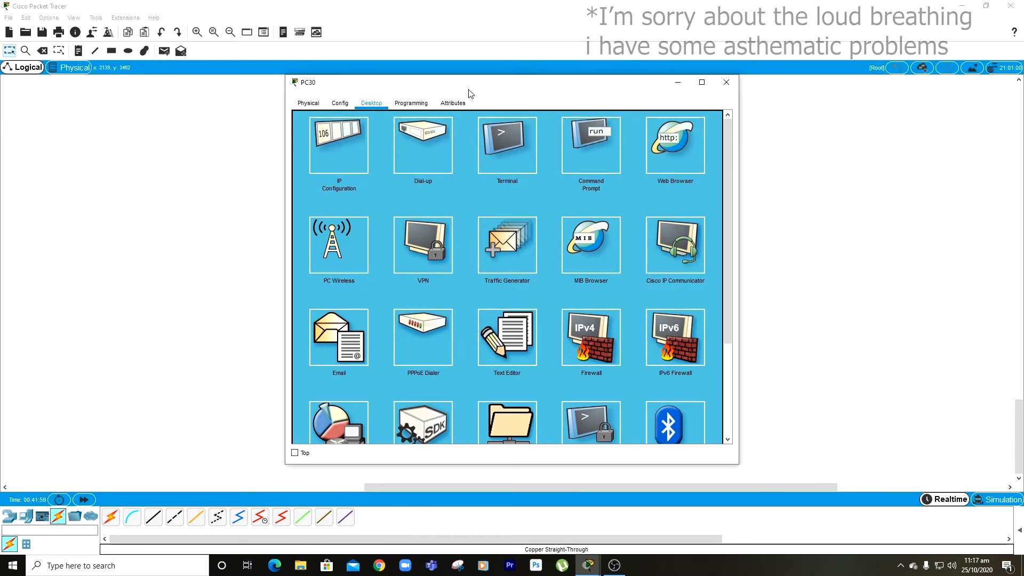
pyautogui.moveTo(464, 82); pyautogui.dragTo(498, 209)
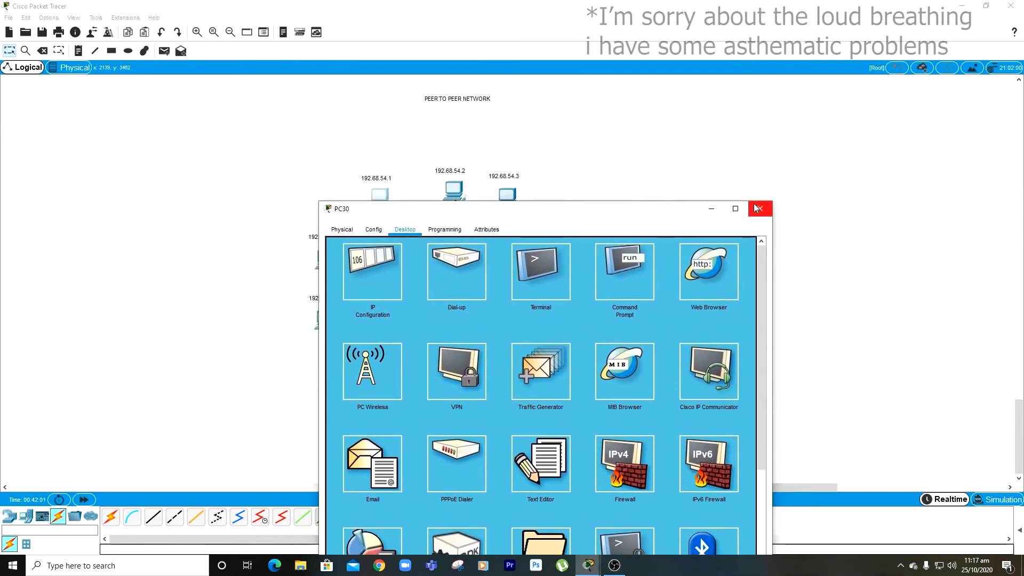
pyautogui.click(758, 208)
# Open the Command Prompt on PC34, keep the network diagram visible beside it, and ping 192.68.54.1.
pyautogui.click(575, 274)
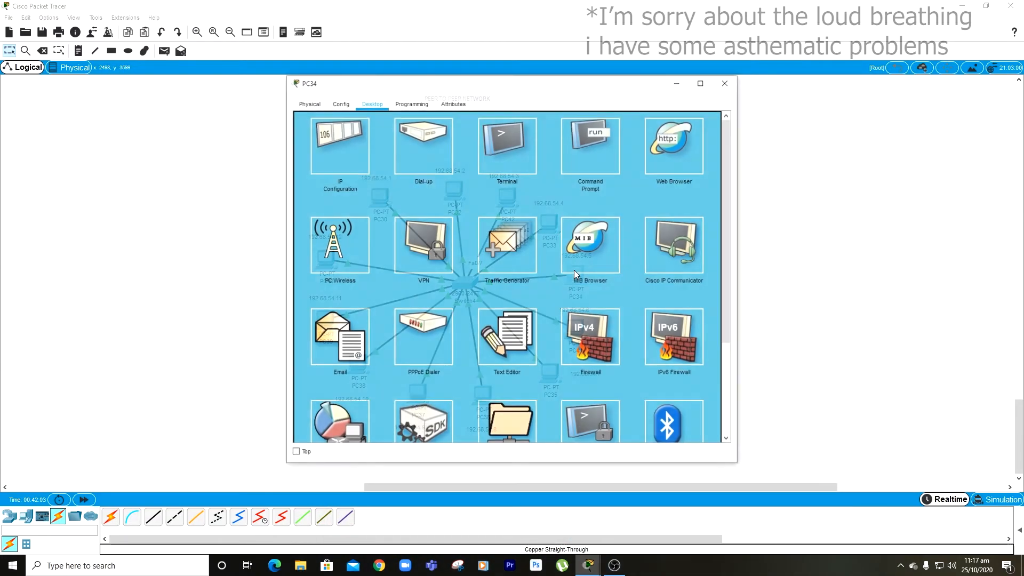
pyautogui.moveTo(620, 99); pyautogui.dragTo(711, 131)
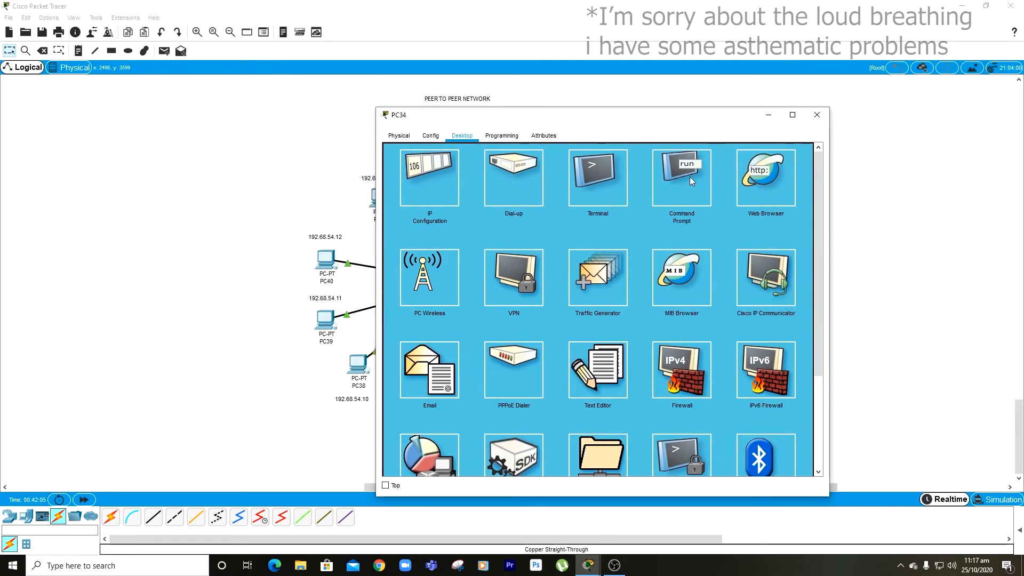
pyautogui.click(394, 137)
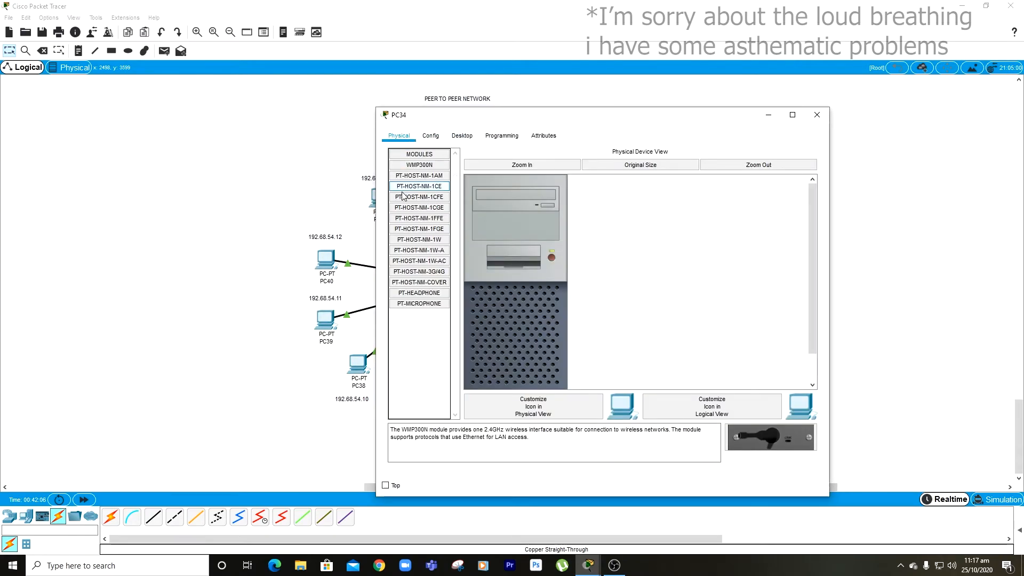
pyautogui.click(462, 135)
pyautogui.click(695, 170)
pyautogui.moveTo(621, 124); pyautogui.dragTo(840, 100)
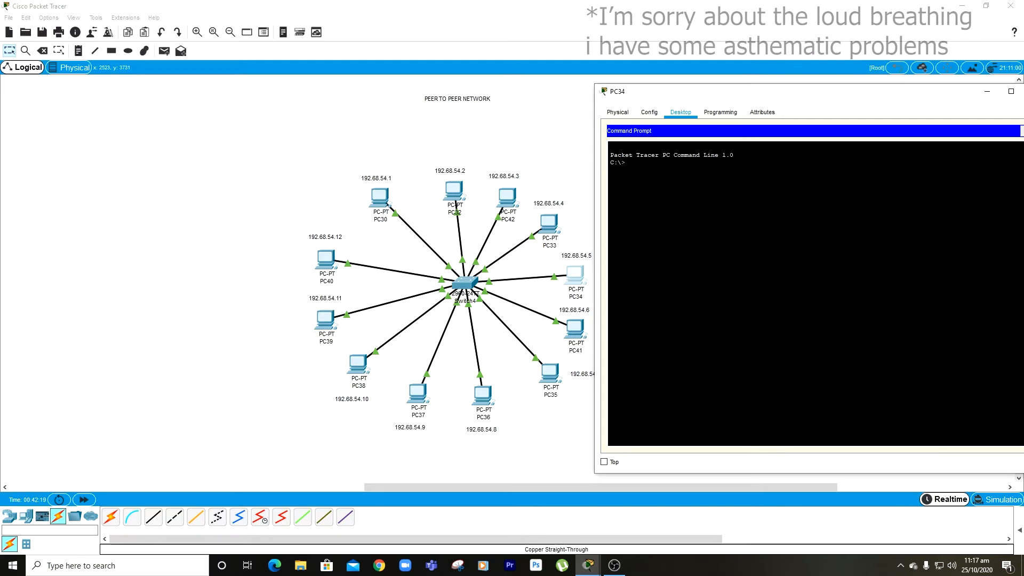
pyautogui.write('ping 192.68.54.1')
pyautogui.press('Return')
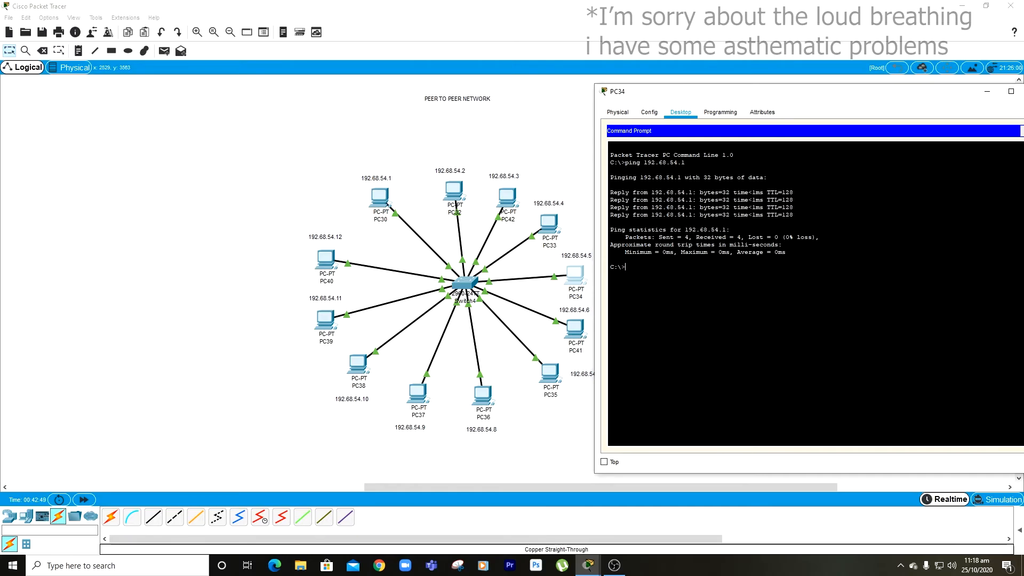
# Test the connection from PC34 to PC38 by pinging 192.68.54.10.
pyautogui.write('ping')
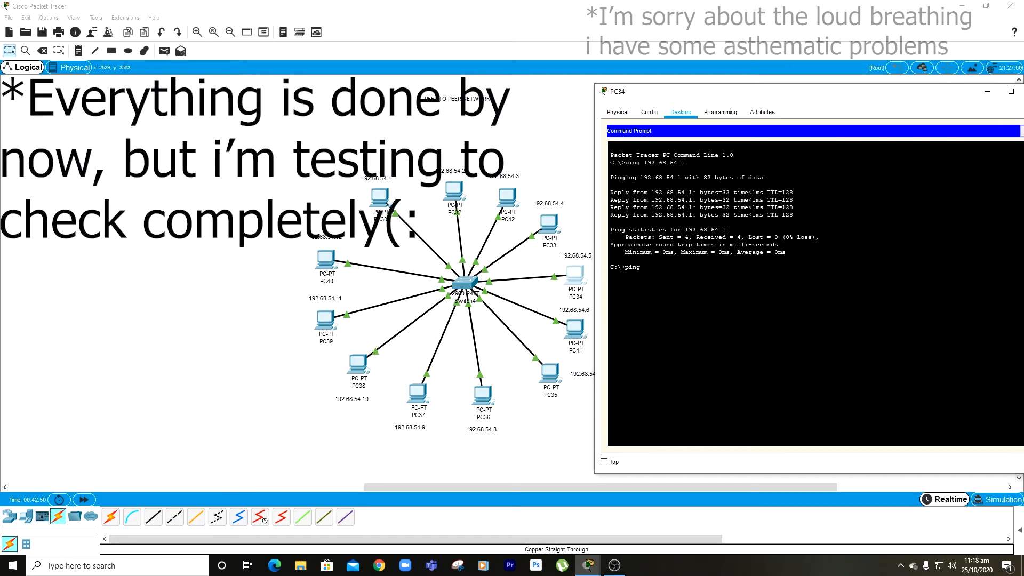
pyautogui.write(' 192.68.')
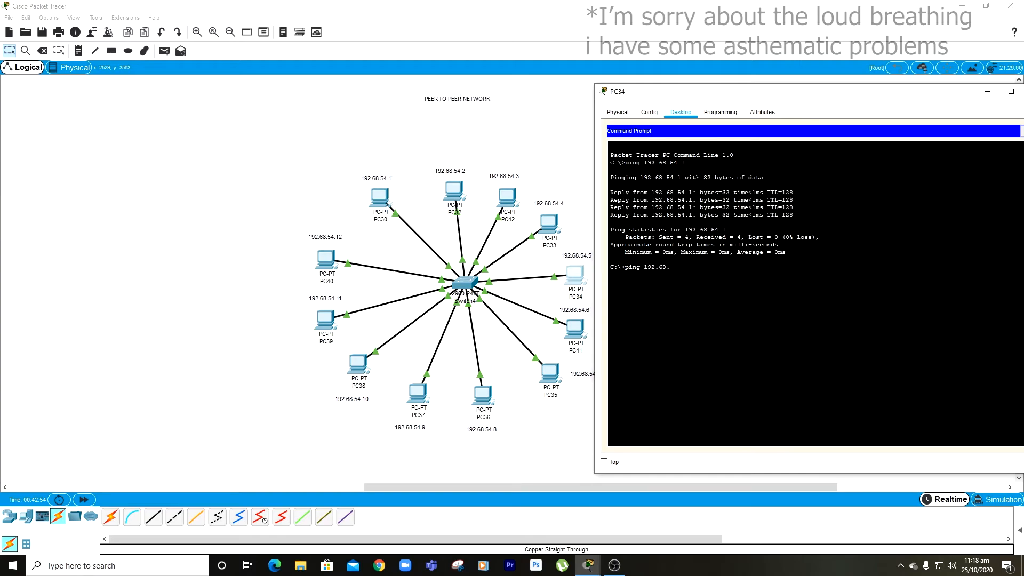
pyautogui.write('54.10')
pyautogui.press('Return')
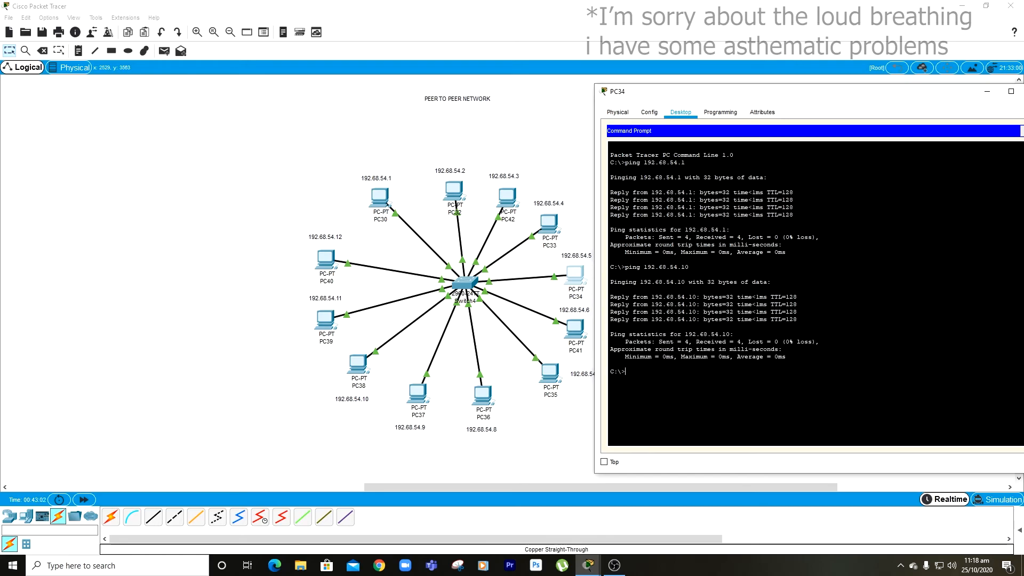
# Ping 192.68.54.6 from PC34, check the replies, and close PC34's window.
pyautogui.write('ping 192.68.54.6')
pyautogui.press('Return')
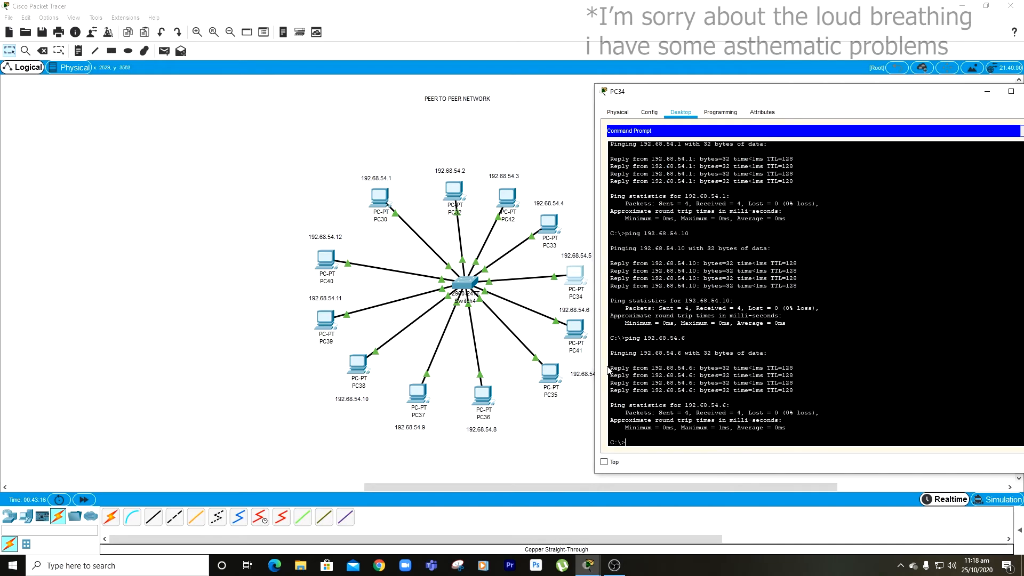
pyautogui.moveTo(610, 368); pyautogui.dragTo(755, 368)
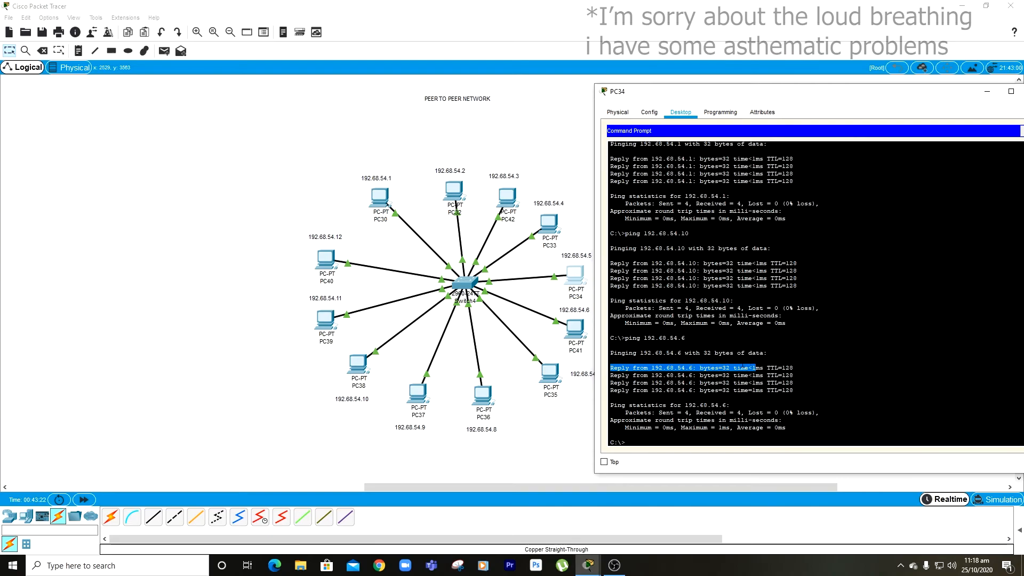
pyautogui.moveTo(822, 92); pyautogui.dragTo(779, 110)
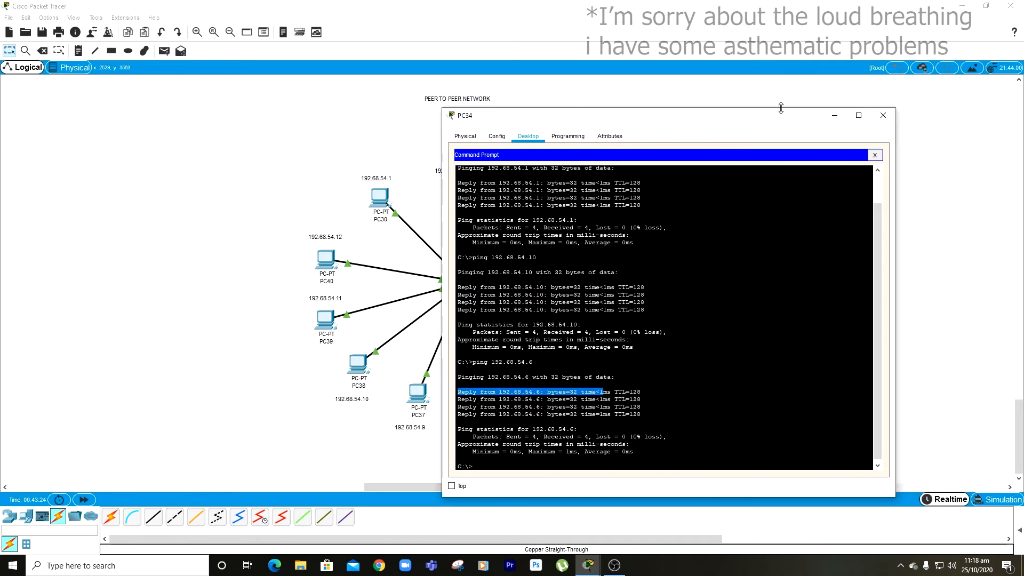
pyautogui.click(889, 114)
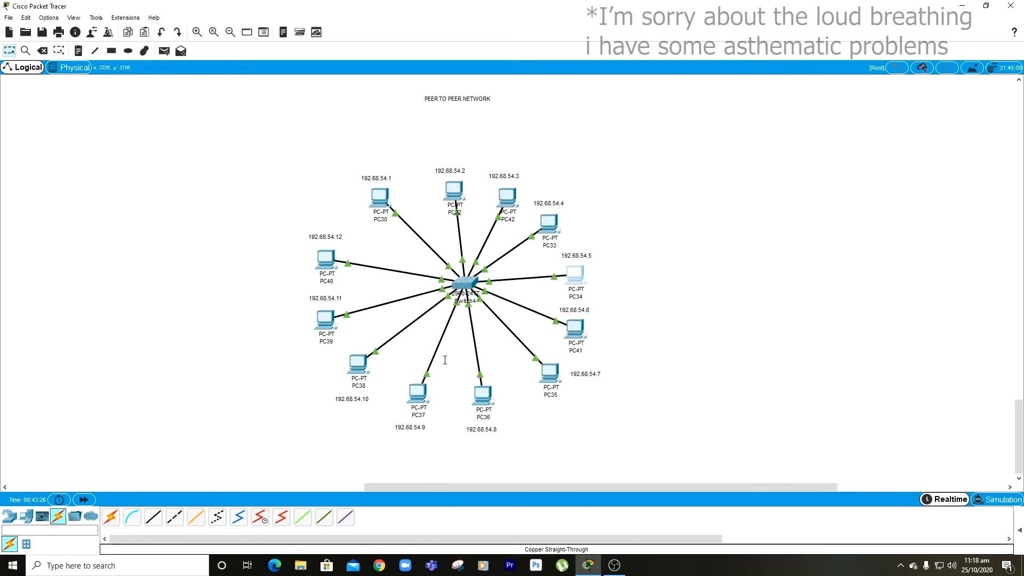
# Open the Command Prompt on PC37 and ping 192.68.54.5, keeping the network diagram visible.
pyautogui.click(419, 394)
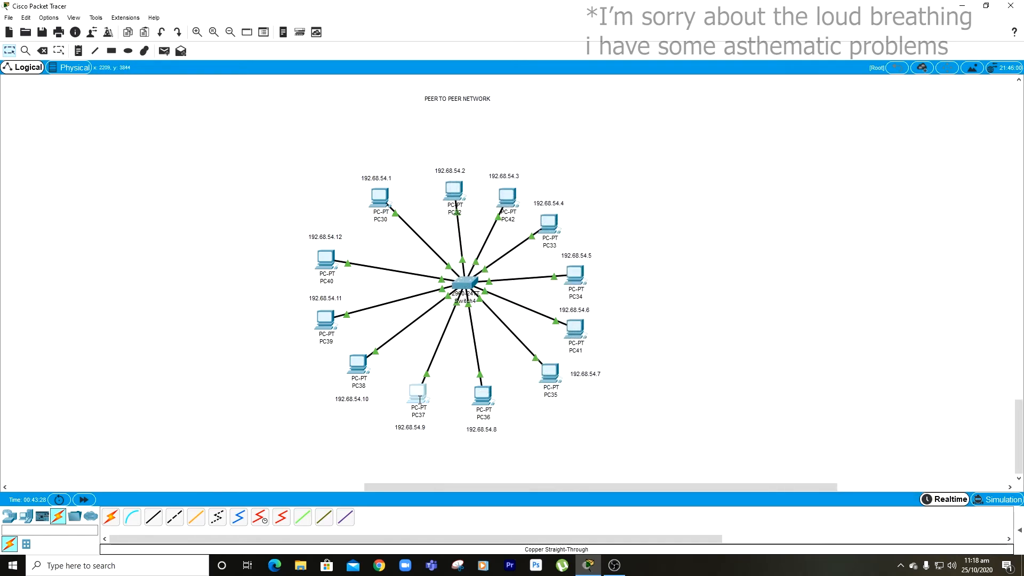
pyautogui.click(591, 132)
pyautogui.moveTo(574, 90); pyautogui.dragTo(741, 105)
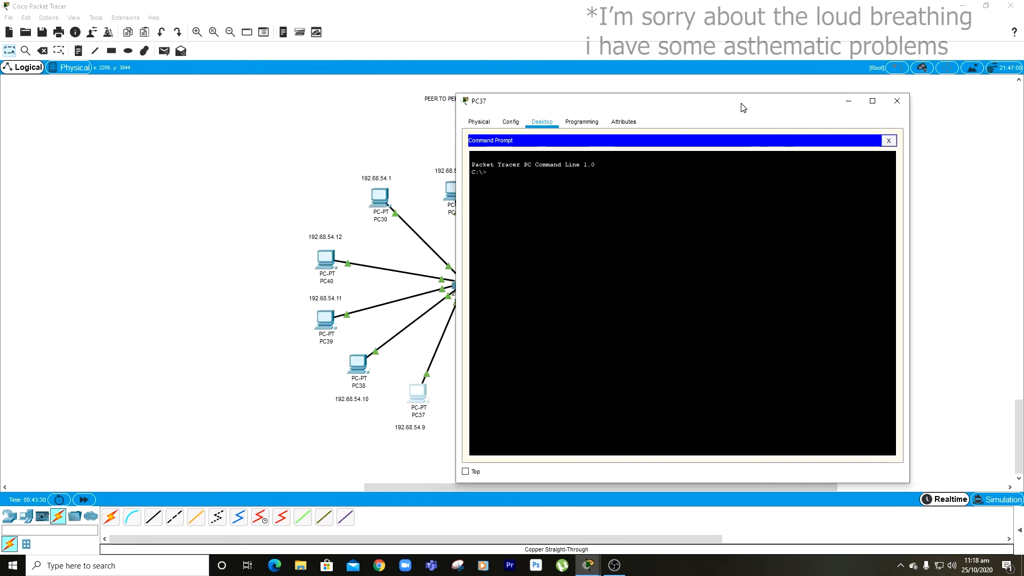
pyautogui.write('ping 192.68.54.5')
pyautogui.press('Return')
pyautogui.moveTo(741, 105); pyautogui.dragTo(820, 128)
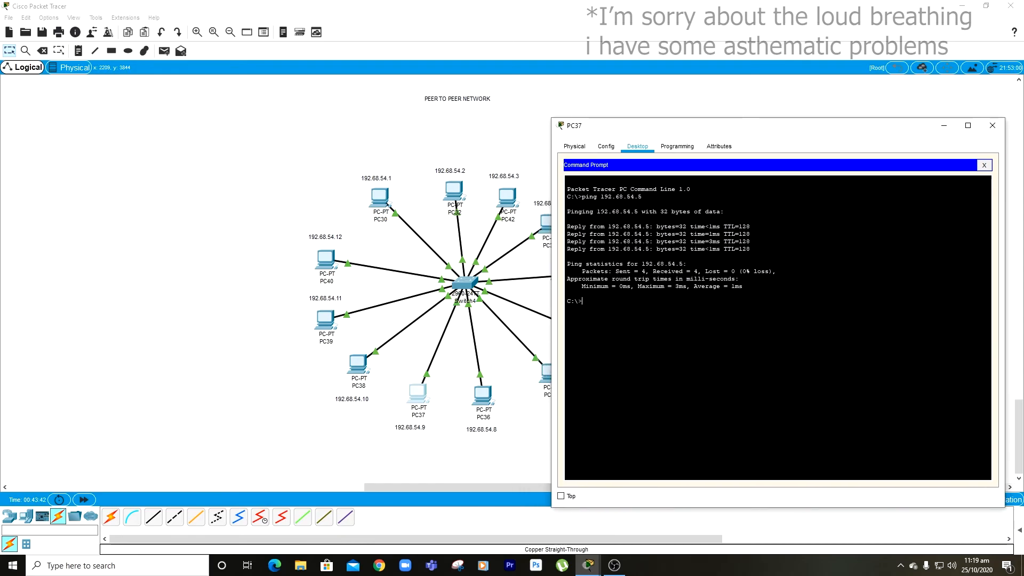
pyautogui.write('ping192.68.57')
pyautogui.press('BackSpace')
pyautogui.write('4')
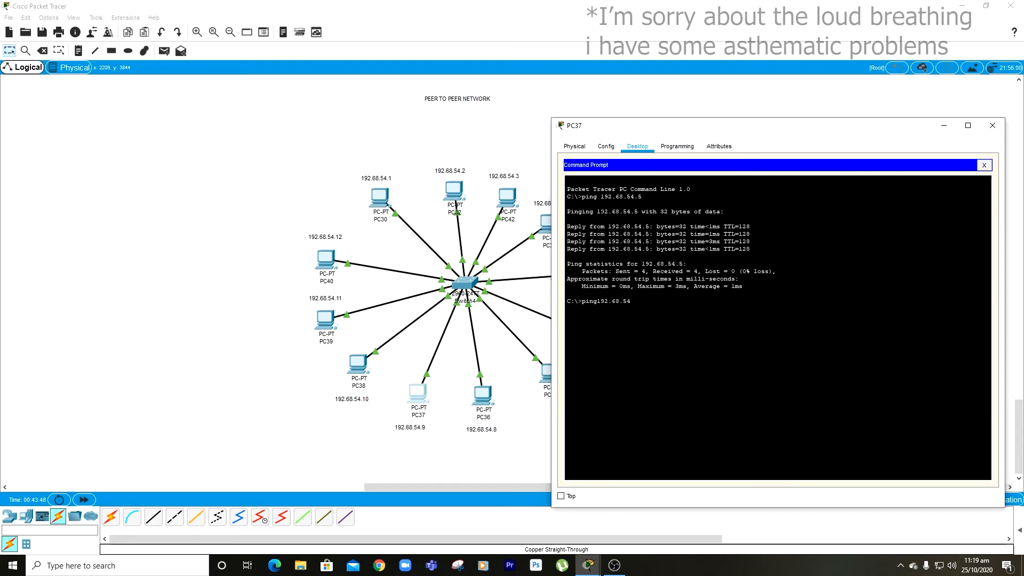
pyautogui.write('.3')
pyautogui.press('Return')
# Ping 192.68.54.3 from PC37, then close its Command Prompt and device window.
pyautogui.write('ping 192.68.54.3')
pyautogui.press('Return')
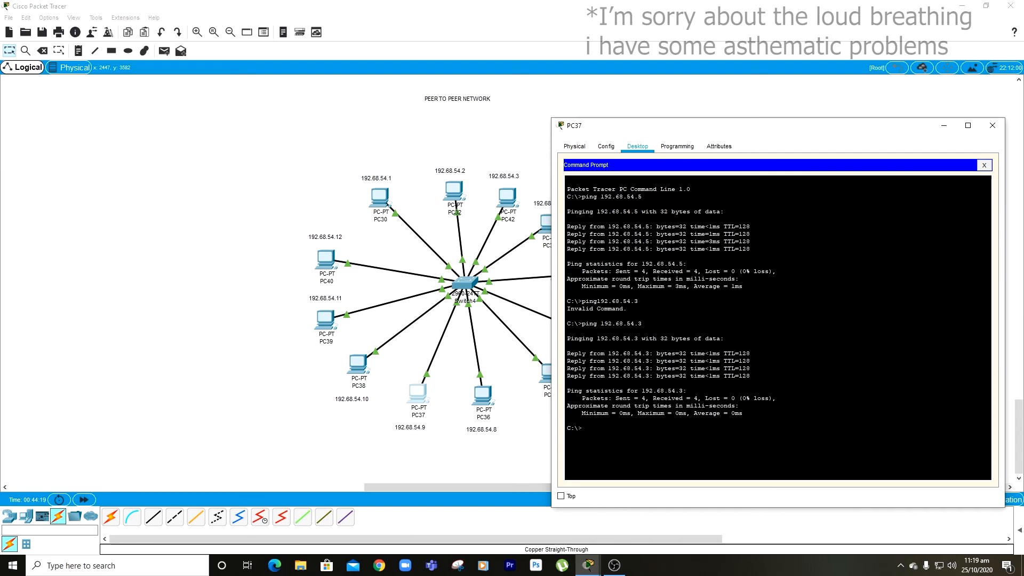
pyautogui.click(984, 165)
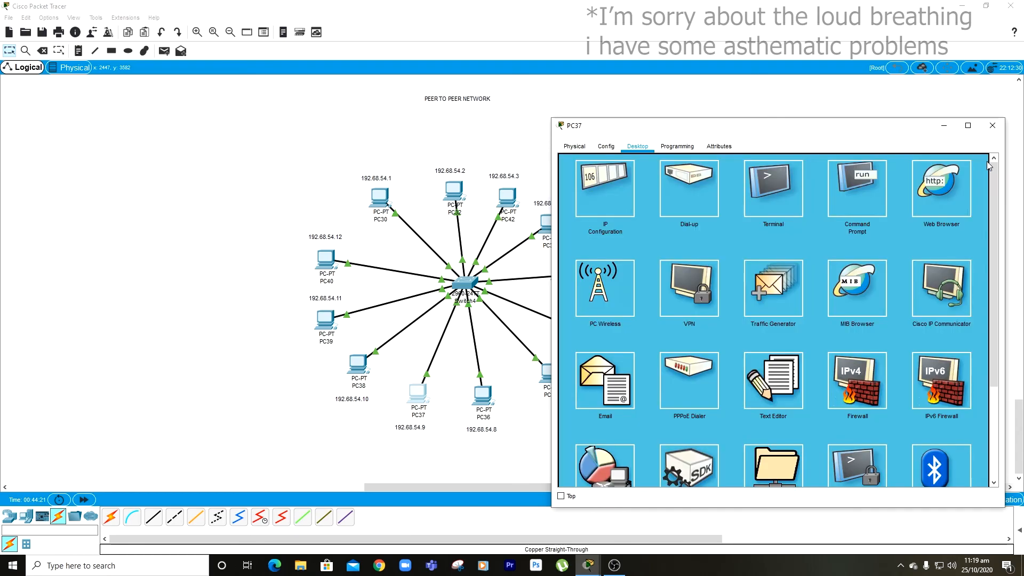
pyautogui.click(992, 125)
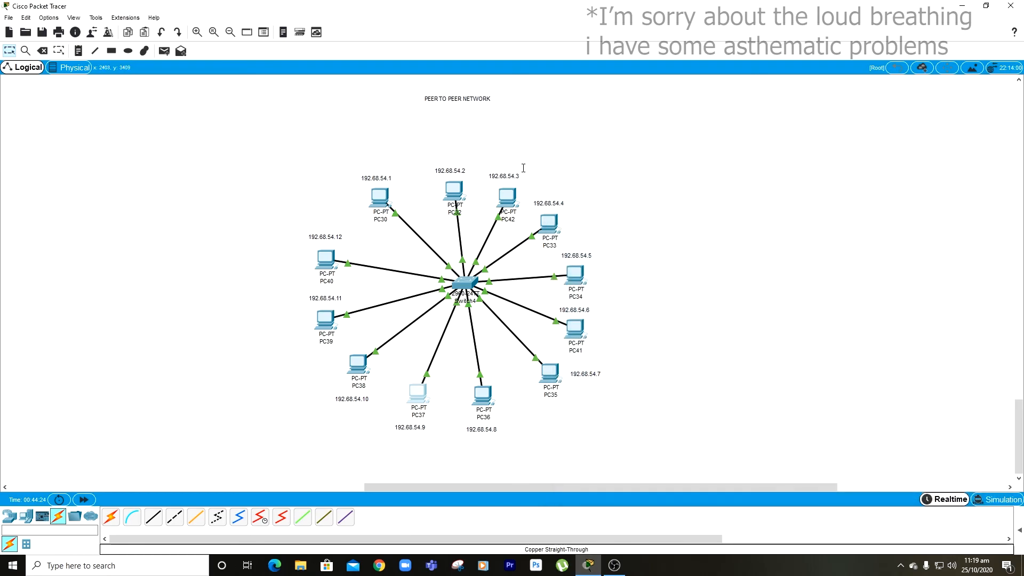